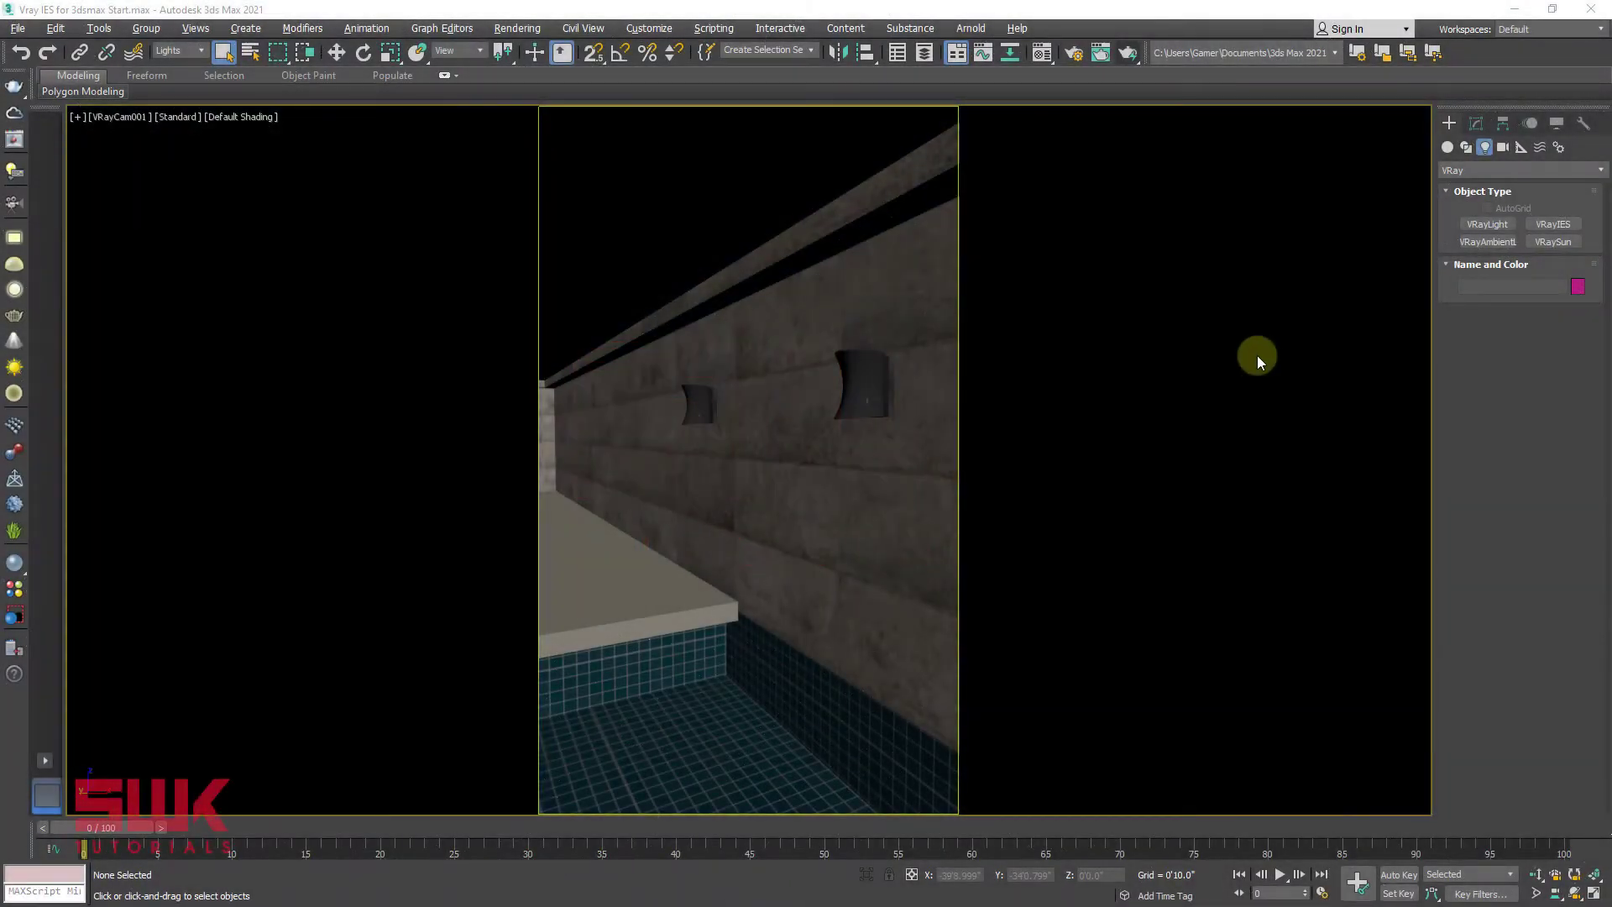
# Render the camera view, then frame a wall lamp in a wireframe Front view without the grid
pyautogui.click(1130, 51)
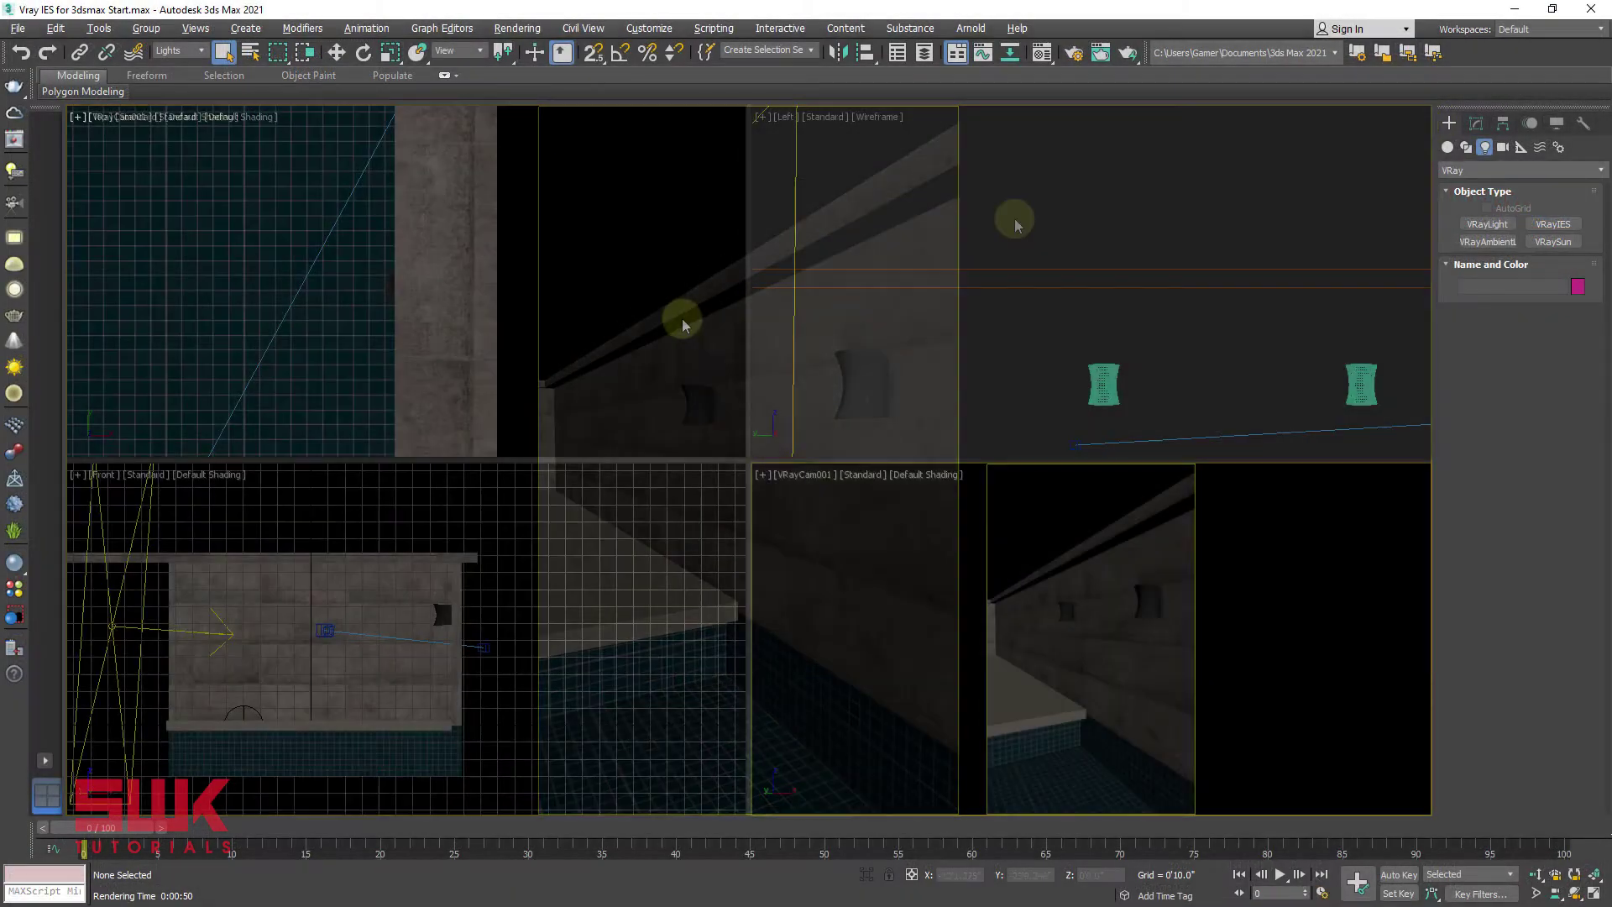
pyautogui.scroll(-5, 677, 476)
pyautogui.scroll(-5, 929, 349)
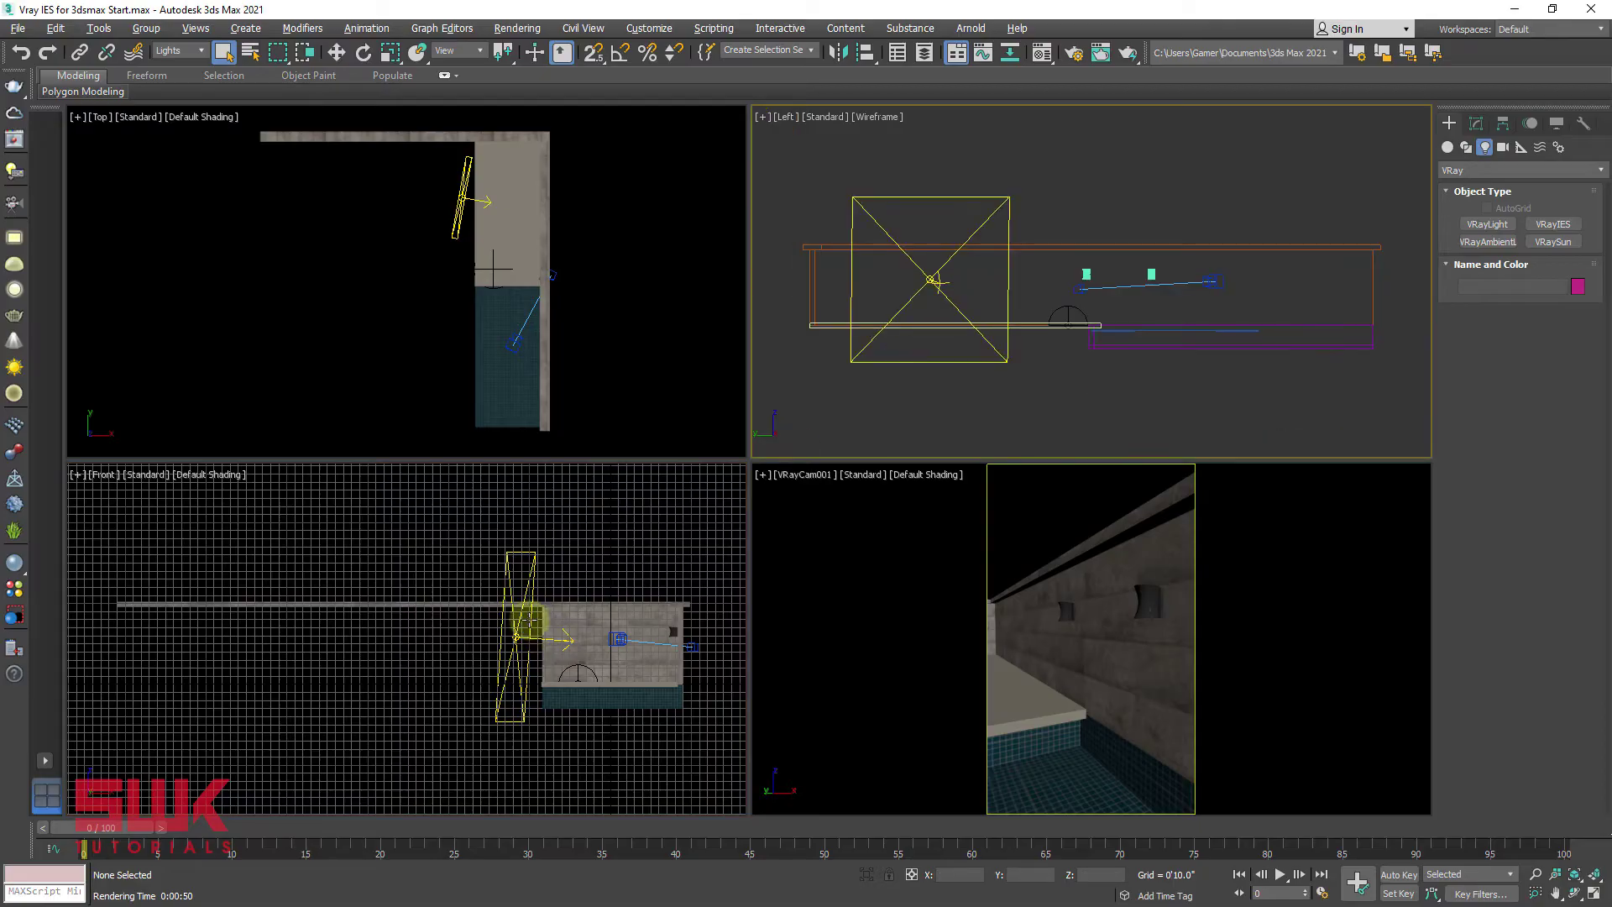
pyautogui.scroll(2, 483, 609)
pyautogui.scroll(2, 483, 608)
pyautogui.scroll(2, 548, 605)
pyautogui.moveTo(514, 576); pyautogui.dragTo(498, 619, button='middle')
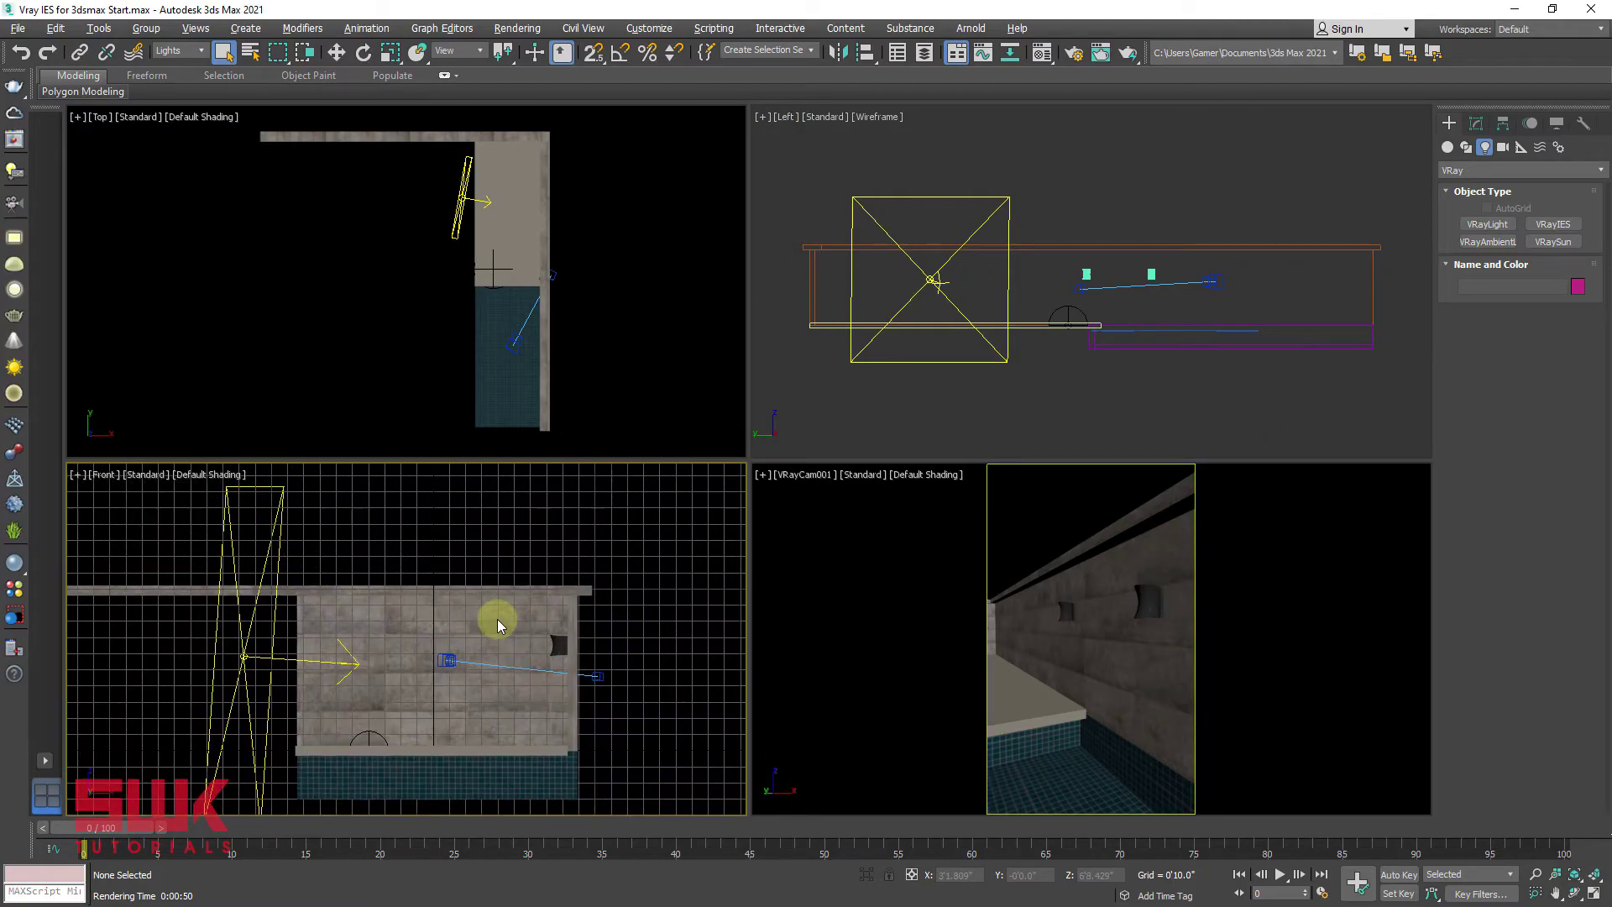
pyautogui.press('F3')
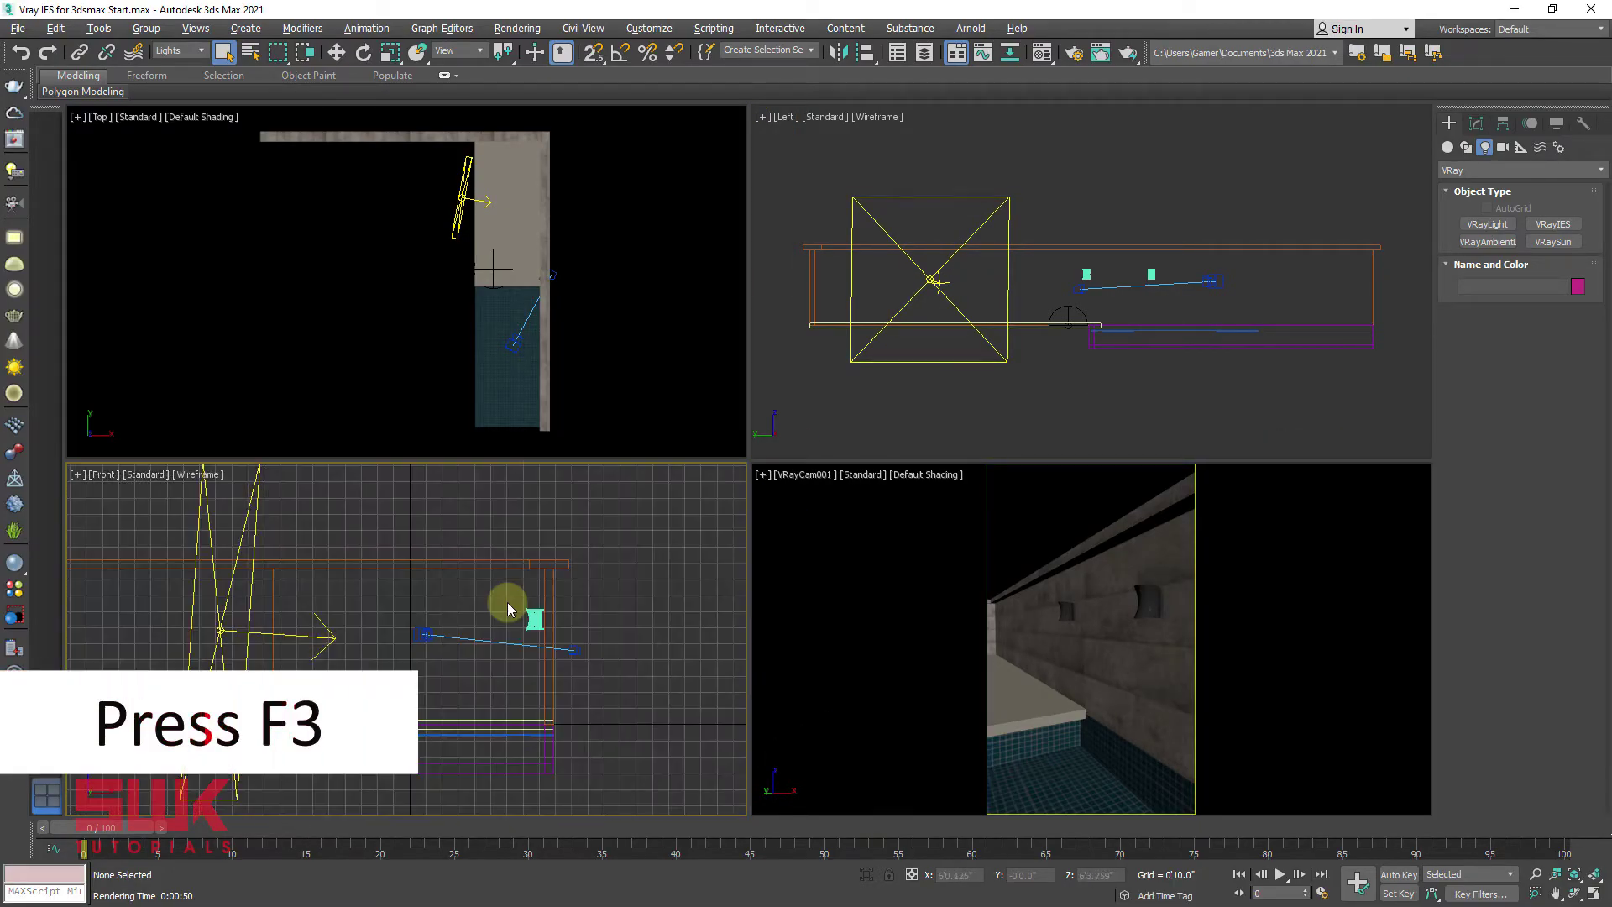
pyautogui.moveTo(431, 540); pyautogui.dragTo(424, 541, button='middle')
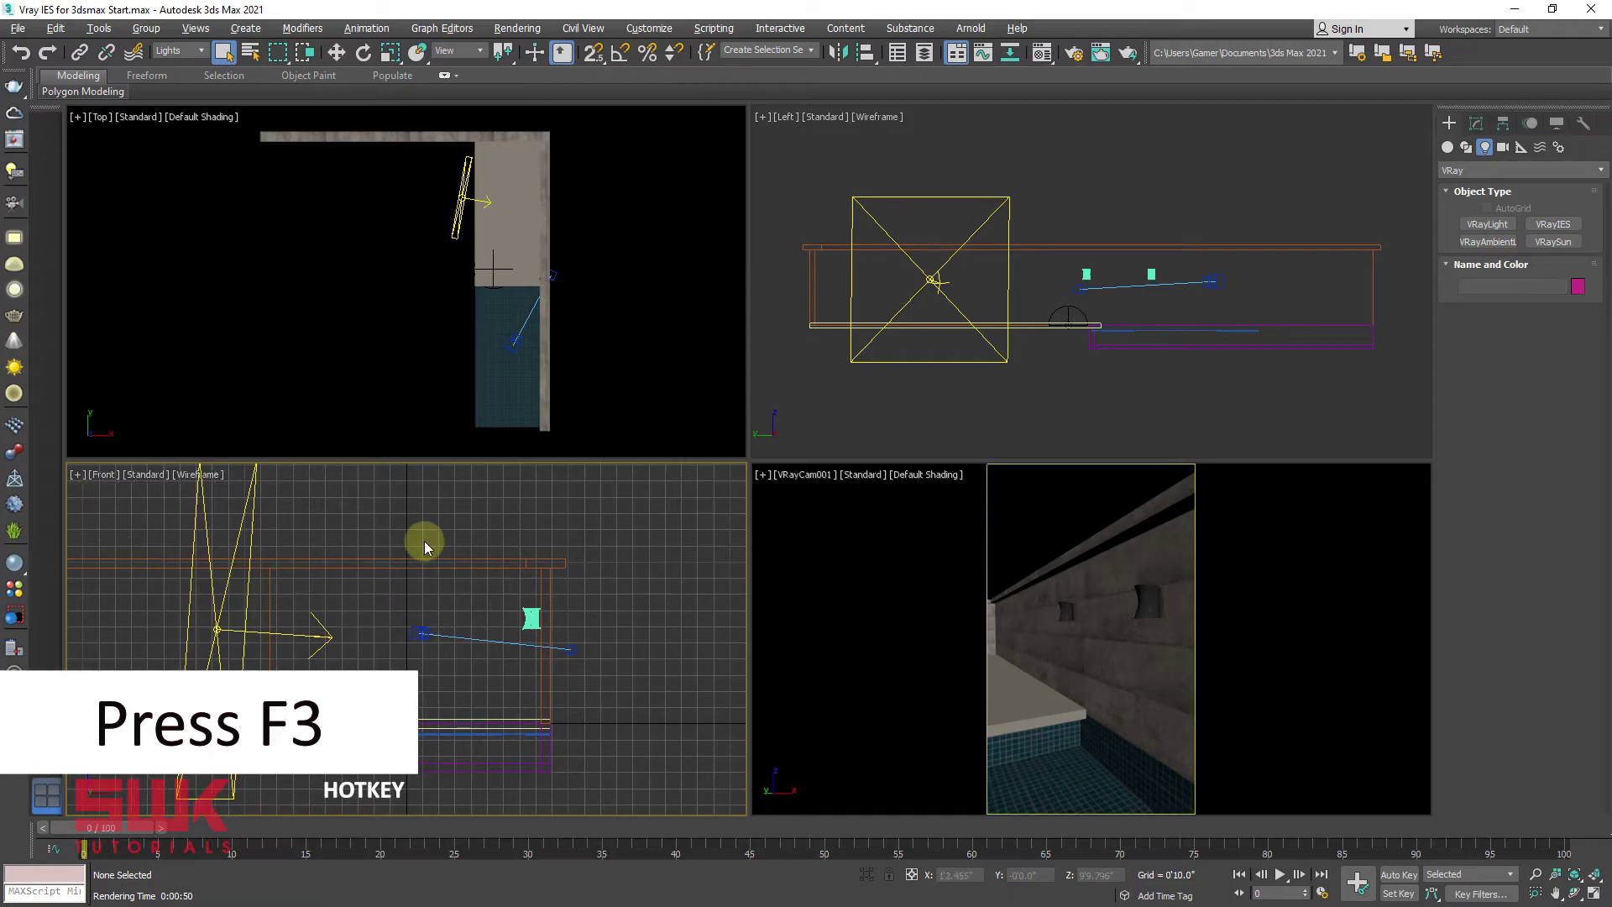
pyautogui.scroll(1, 568, 557)
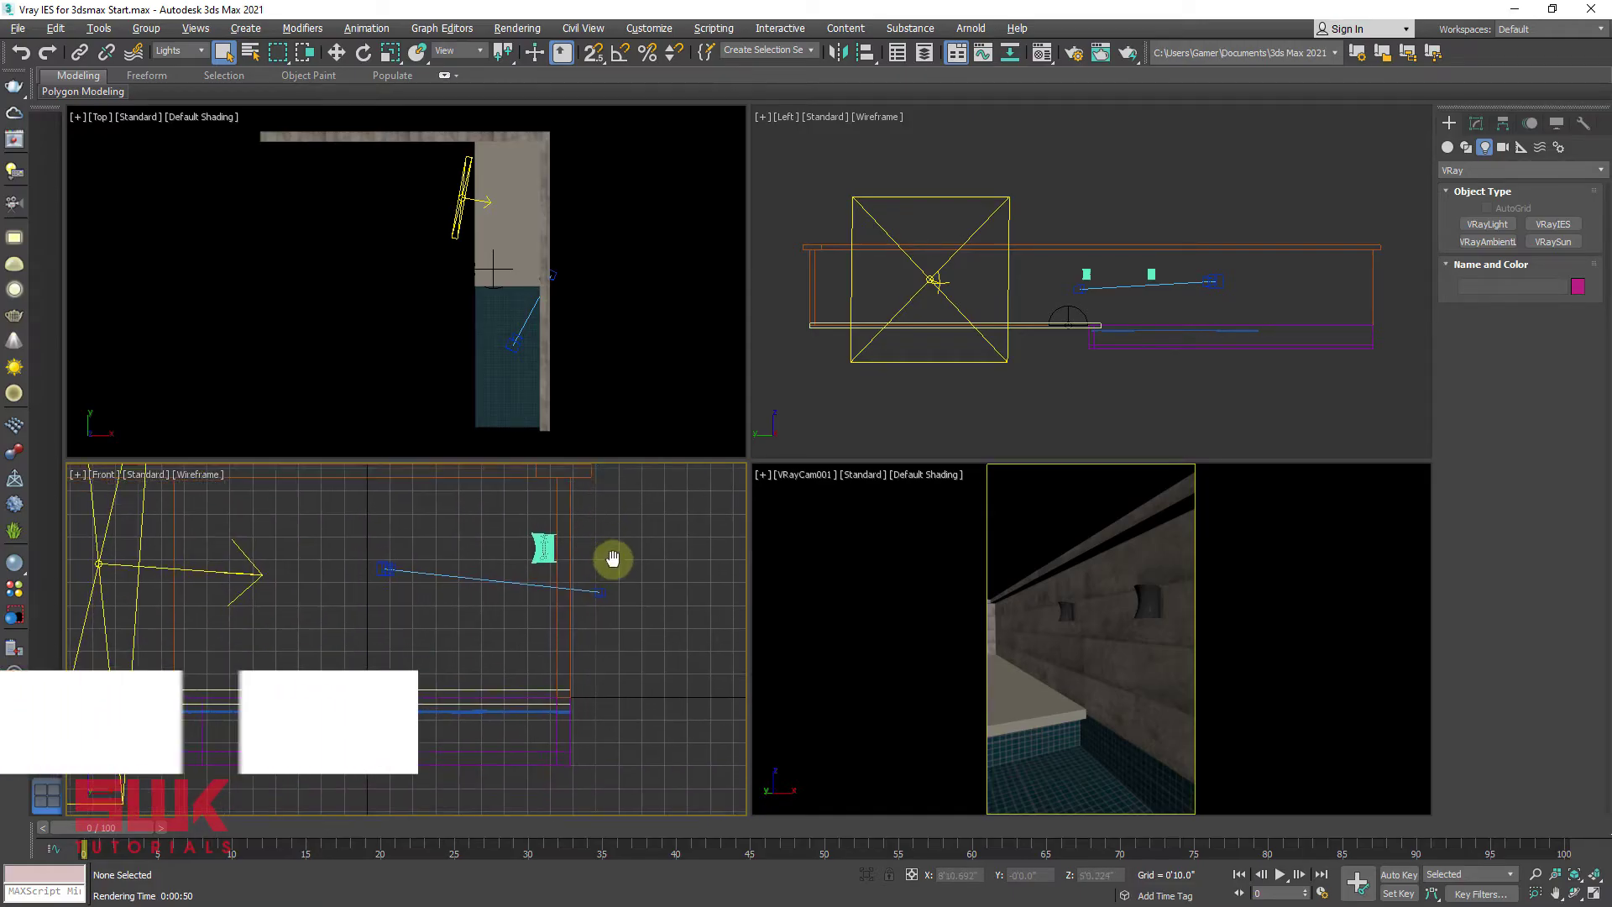
pyautogui.moveTo(612, 559)
pyautogui.mouseDown(button='middle')
pyautogui.moveTo(637, 634)
pyautogui.moveTo(662, 588)
pyautogui.mouseUp(button='middle')
pyautogui.scroll(2, 630, 630)
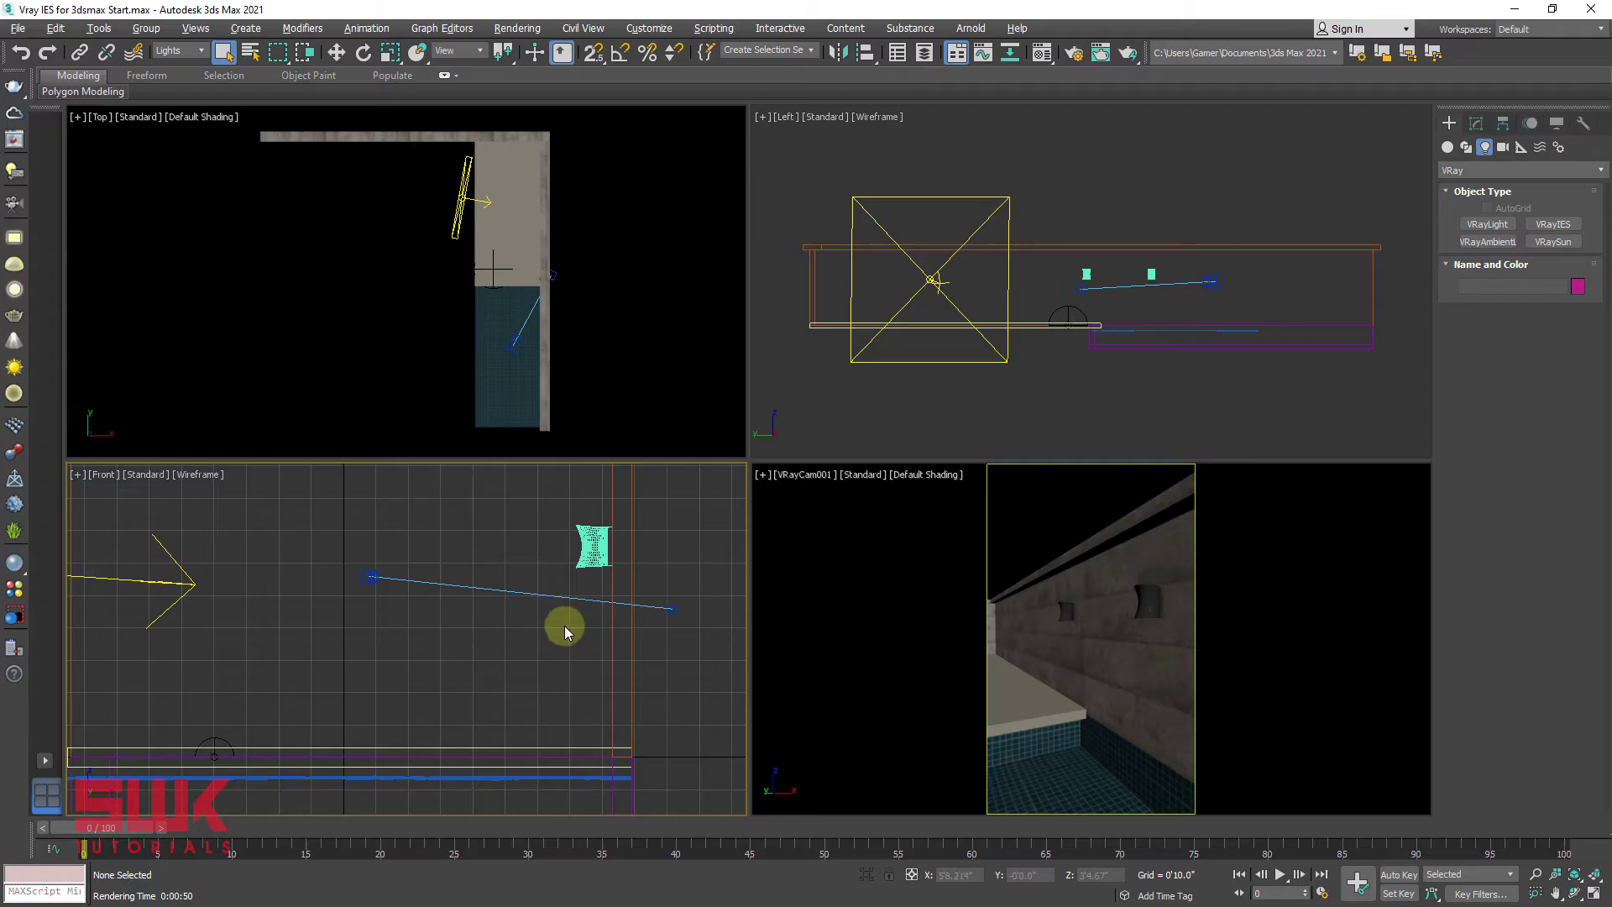
pyautogui.press('g')
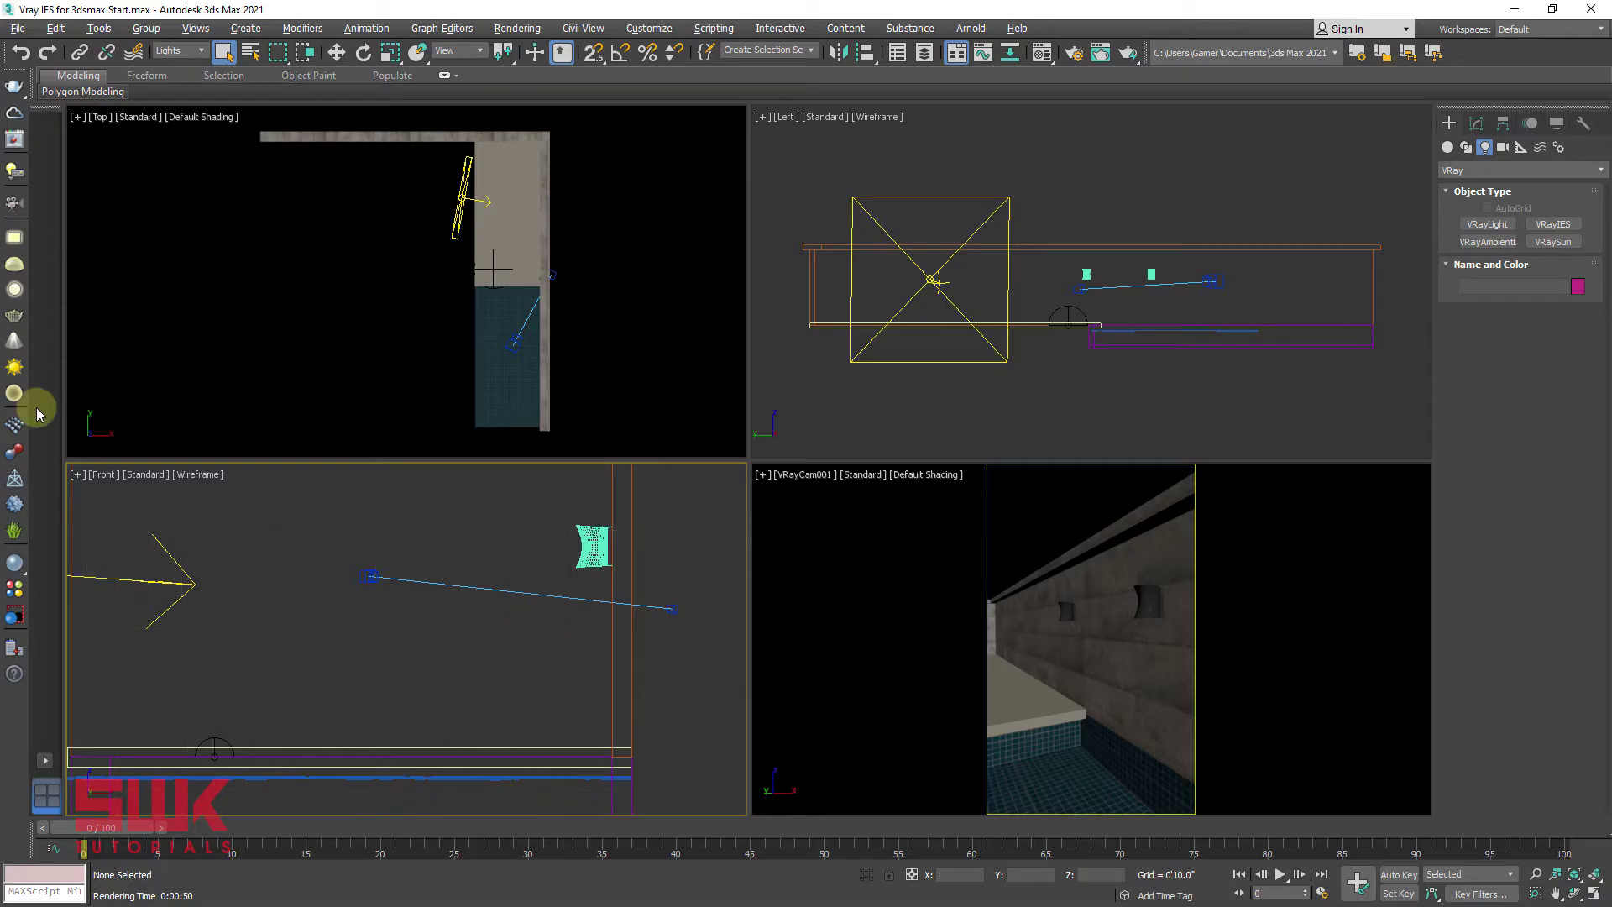
# Create a VRayIES light in Front view, aimed straight down from the wall lamp
pyautogui.click(10, 341)
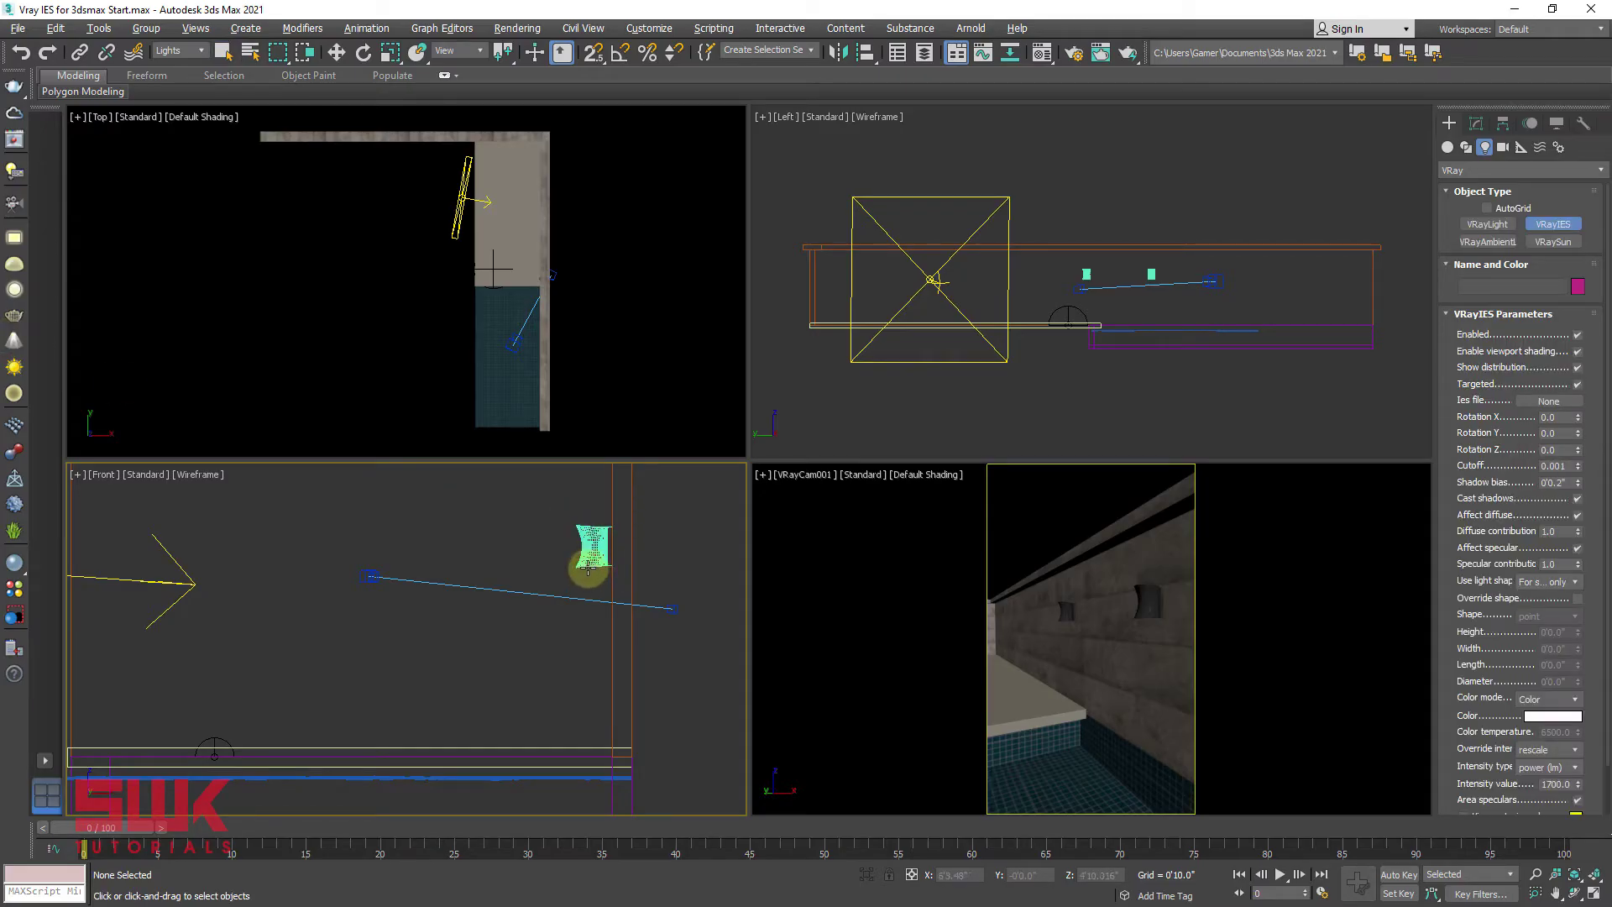
pyautogui.moveTo(588, 570); pyautogui.dragTo(597, 748)
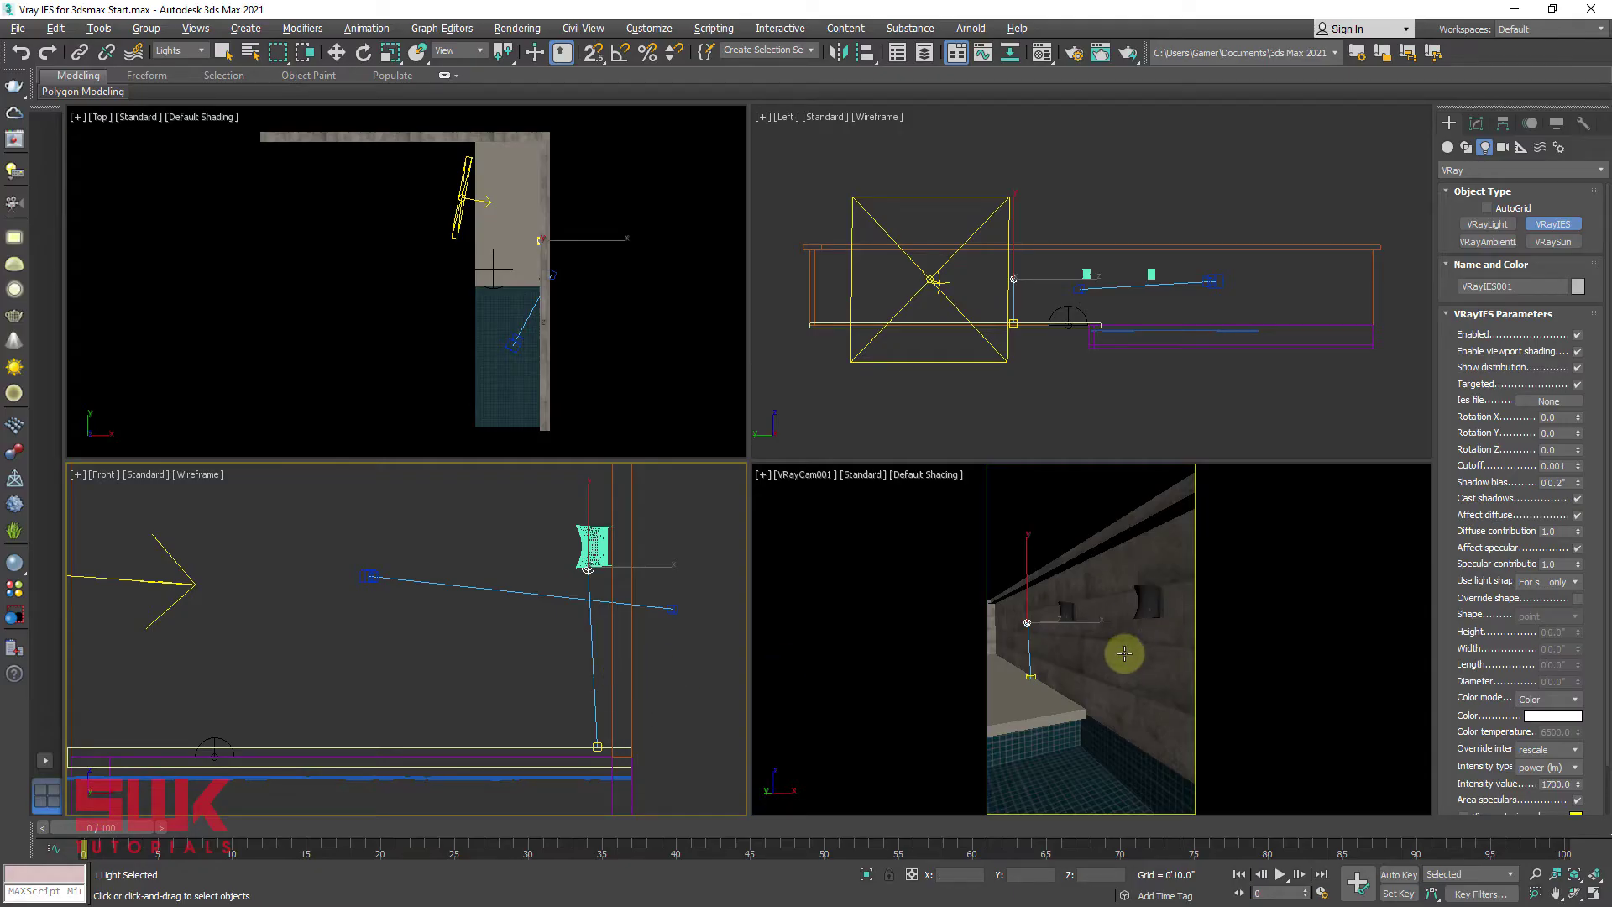
pyautogui.rightClick(668, 640)
pyautogui.scroll(3, 597, 633)
pyautogui.scroll(2, 586, 646)
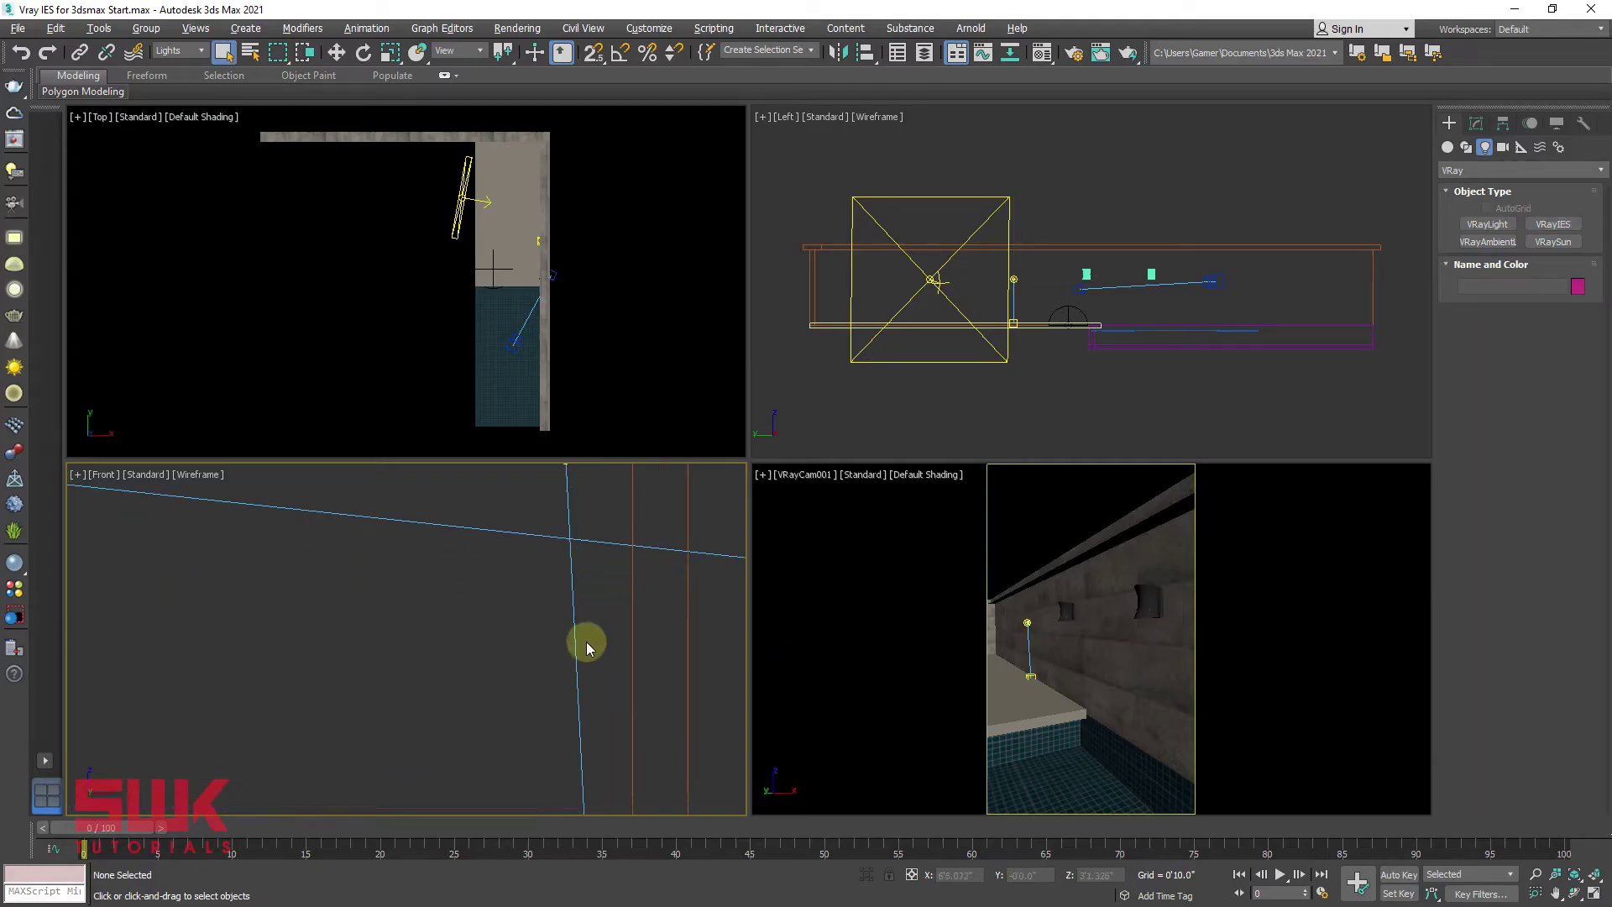
# Move the IES light in Left view so it sits beneath the second wall lamp
pyautogui.click(571, 640)
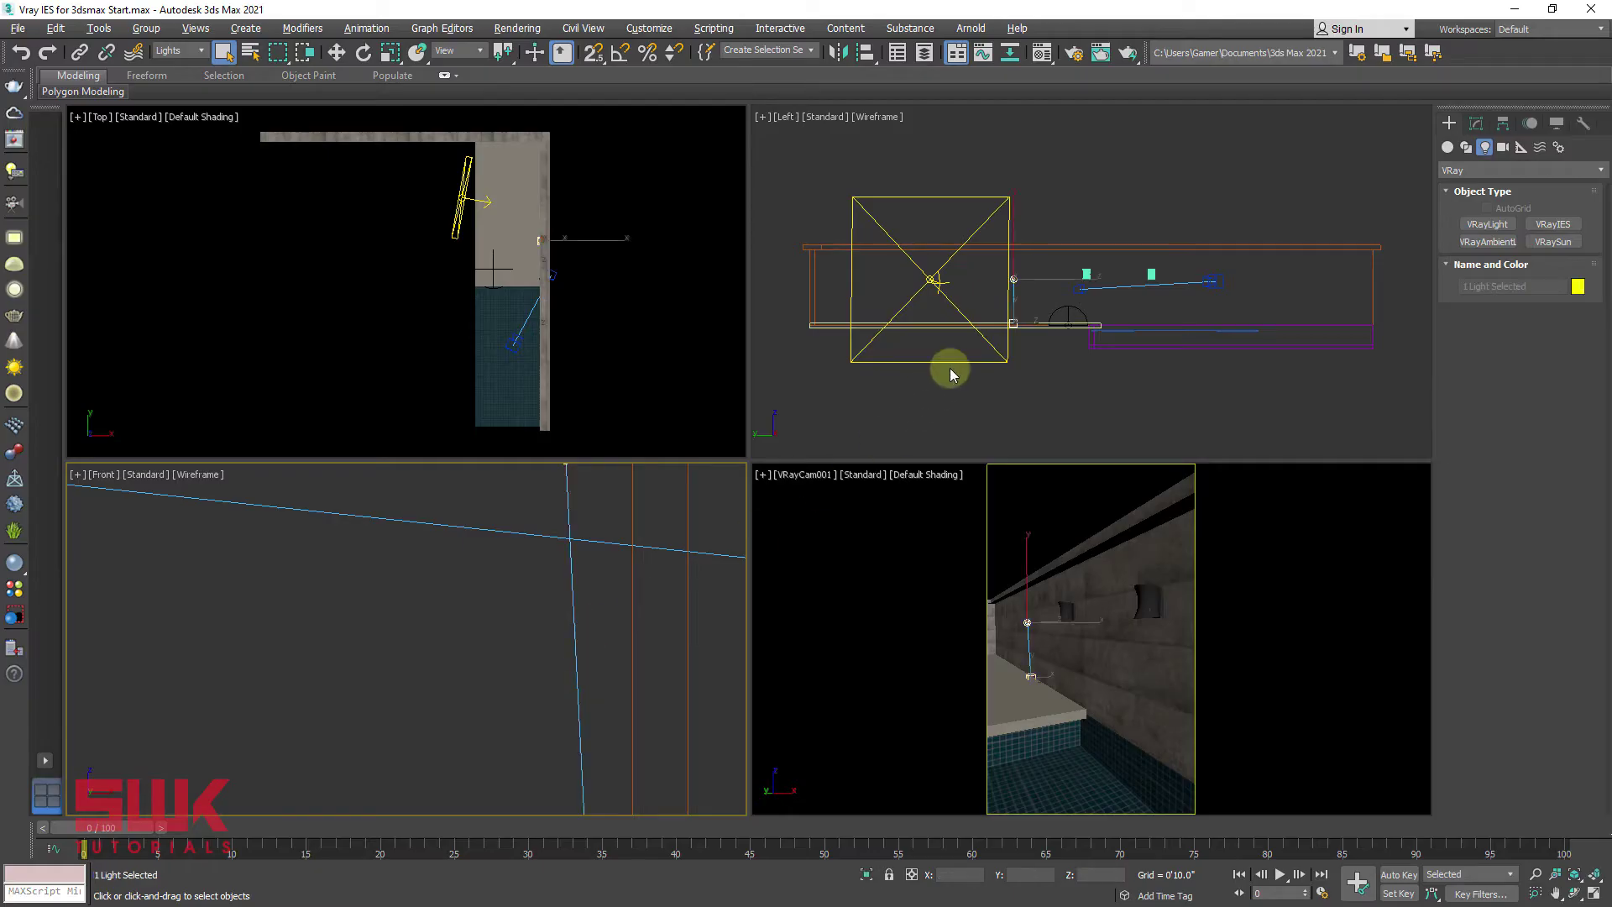
pyautogui.scroll(1, 950, 375)
pyautogui.scroll(1, 965, 353)
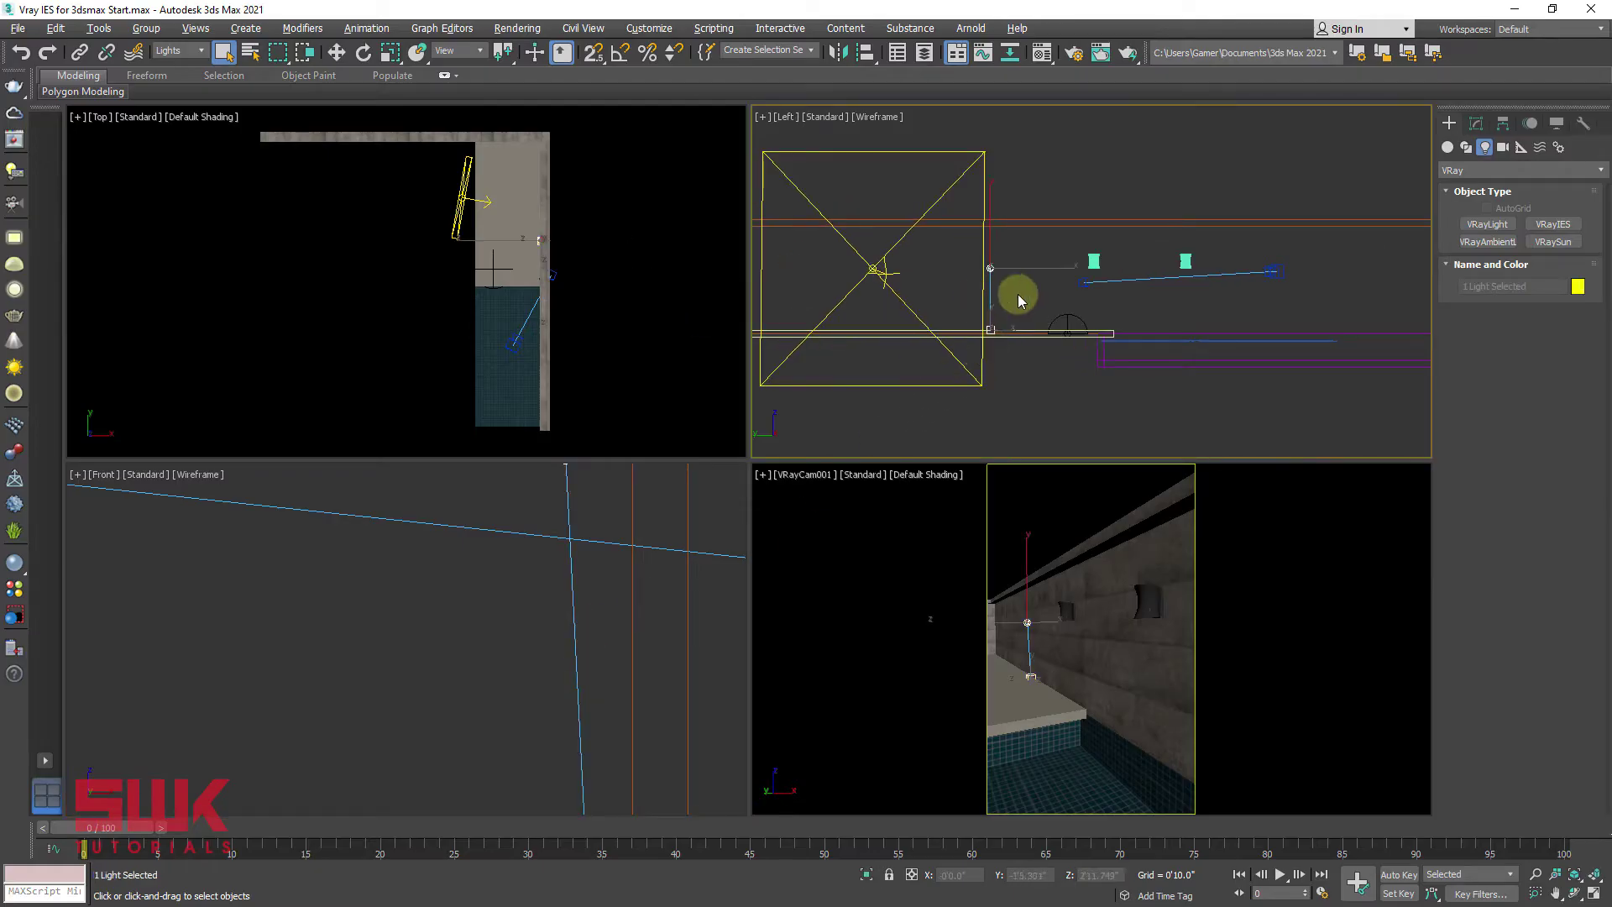
pyautogui.scroll(1, 1021, 299)
pyautogui.scroll(1, 1059, 302)
pyautogui.scroll(1, 1008, 316)
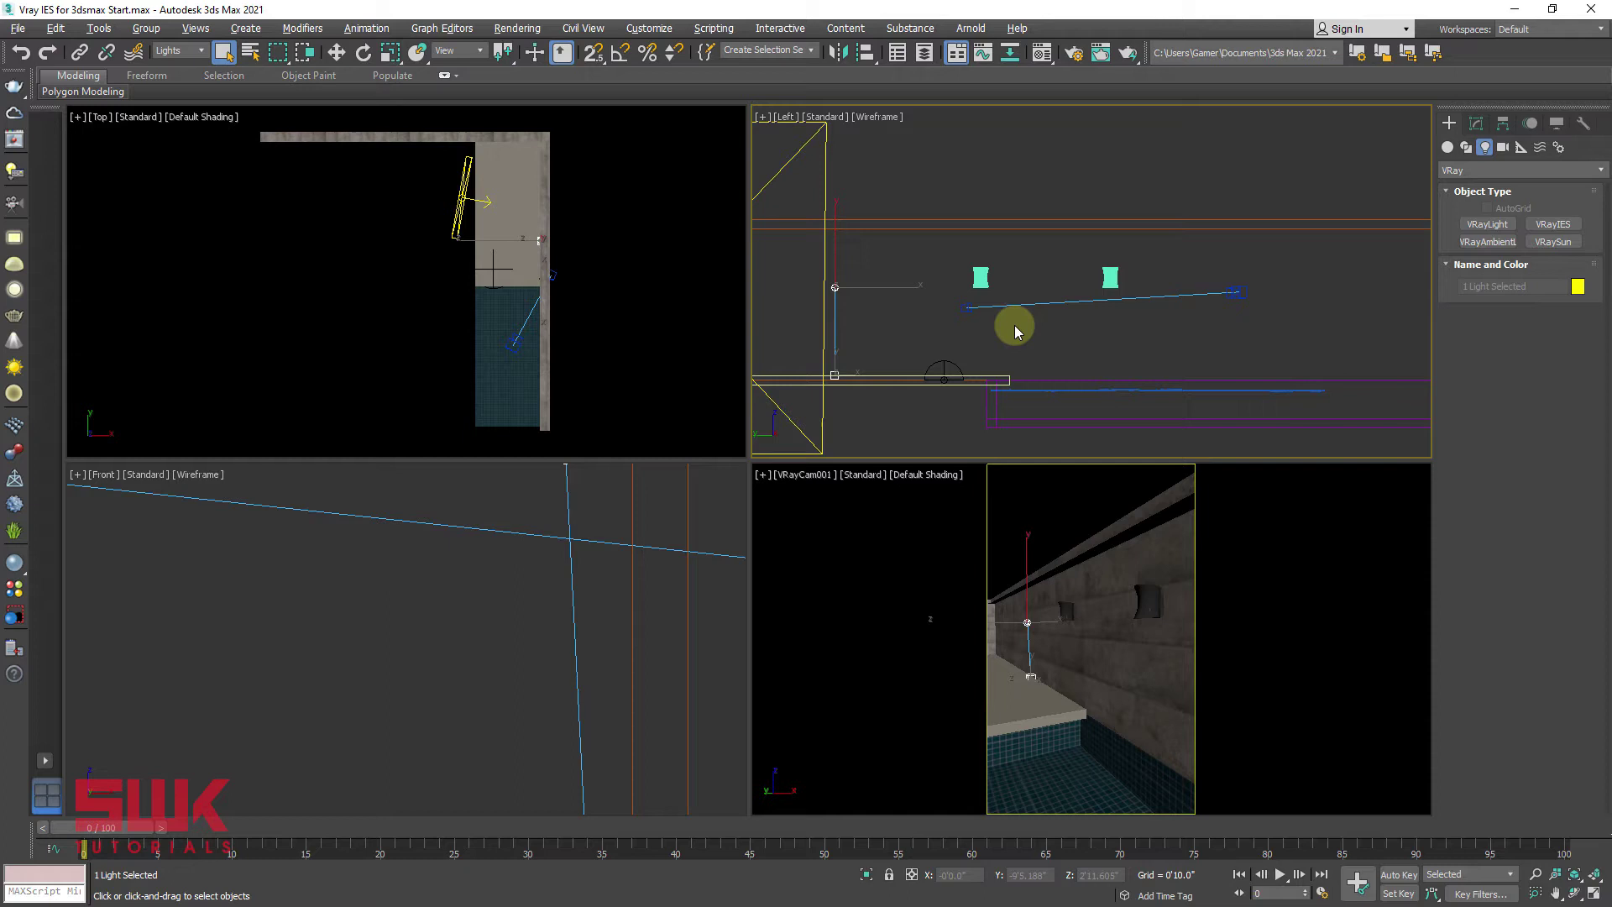
pyautogui.press('w')
pyautogui.moveTo(1016, 331)
pyautogui.mouseDown(button='middle')
pyautogui.moveTo(950, 331)
pyautogui.moveTo(1000, 305)
pyautogui.mouseUp(button='middle')
pyautogui.scroll(1, 922, 314)
pyautogui.moveTo(861, 314); pyautogui.dragTo(1249, 281)
pyautogui.scroll(1, 1232, 276)
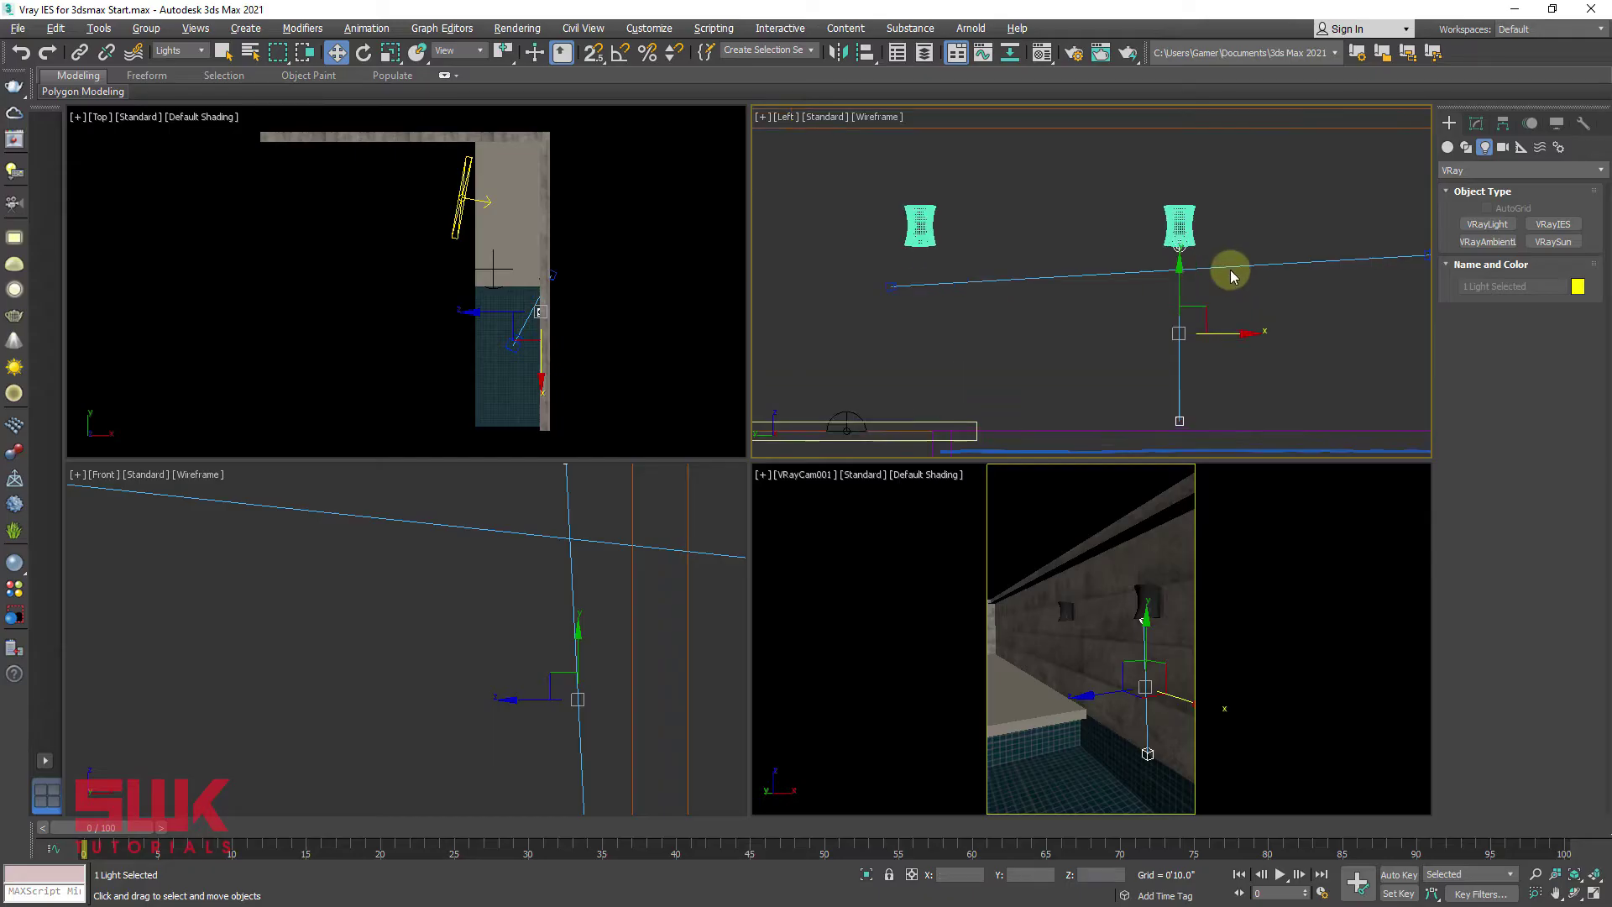
pyautogui.scroll(2, 1232, 276)
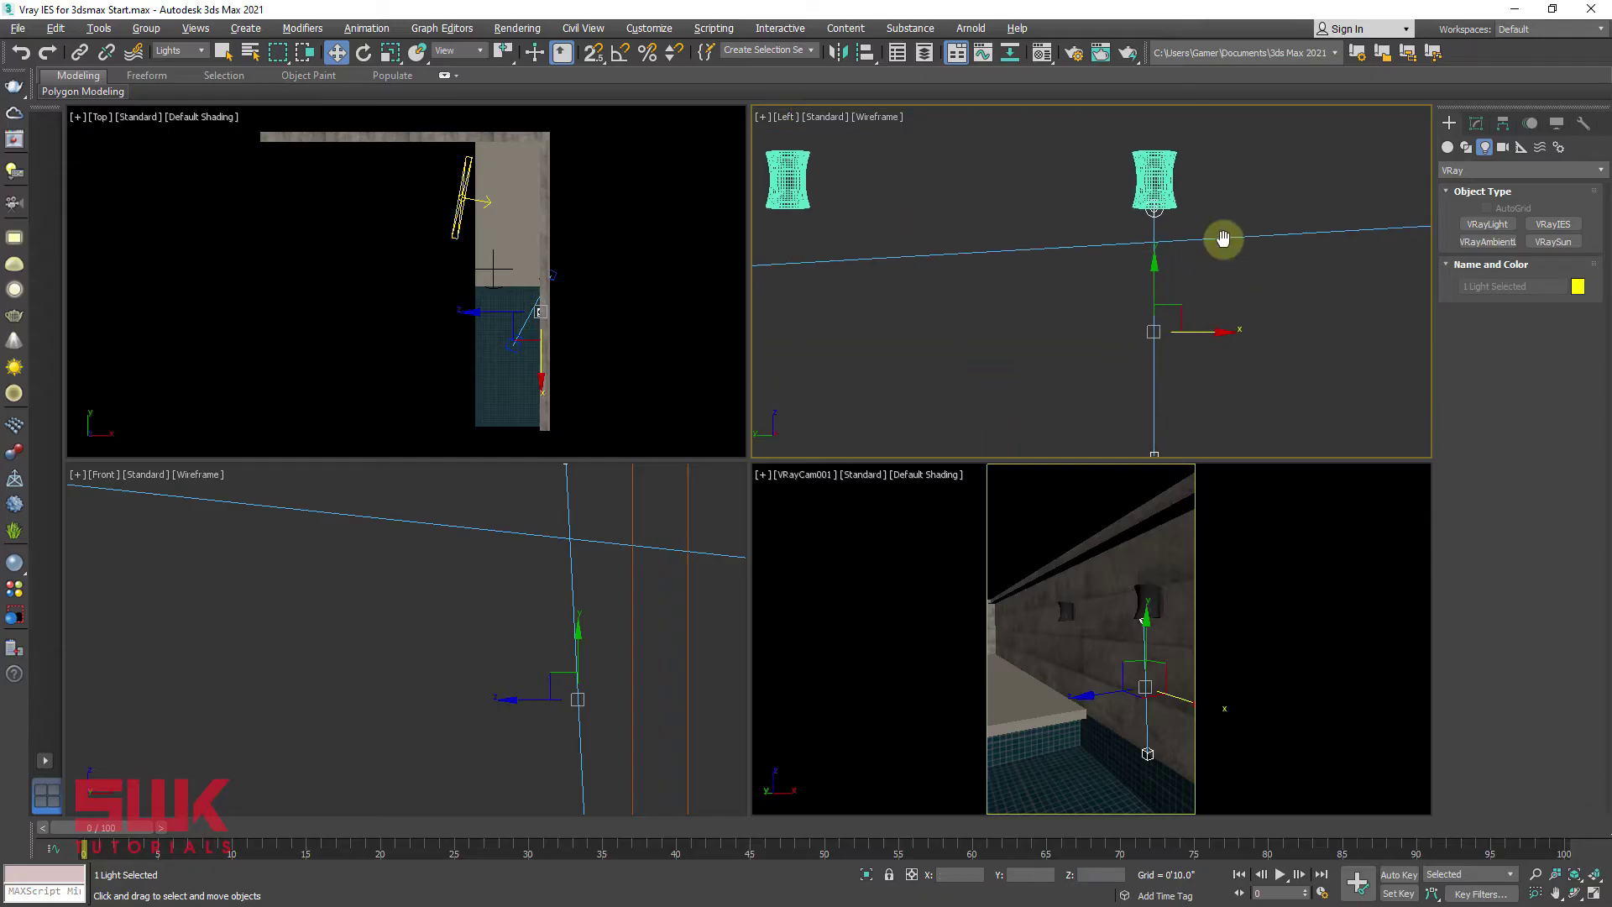
pyautogui.click(624, 639)
pyautogui.click(1107, 582)
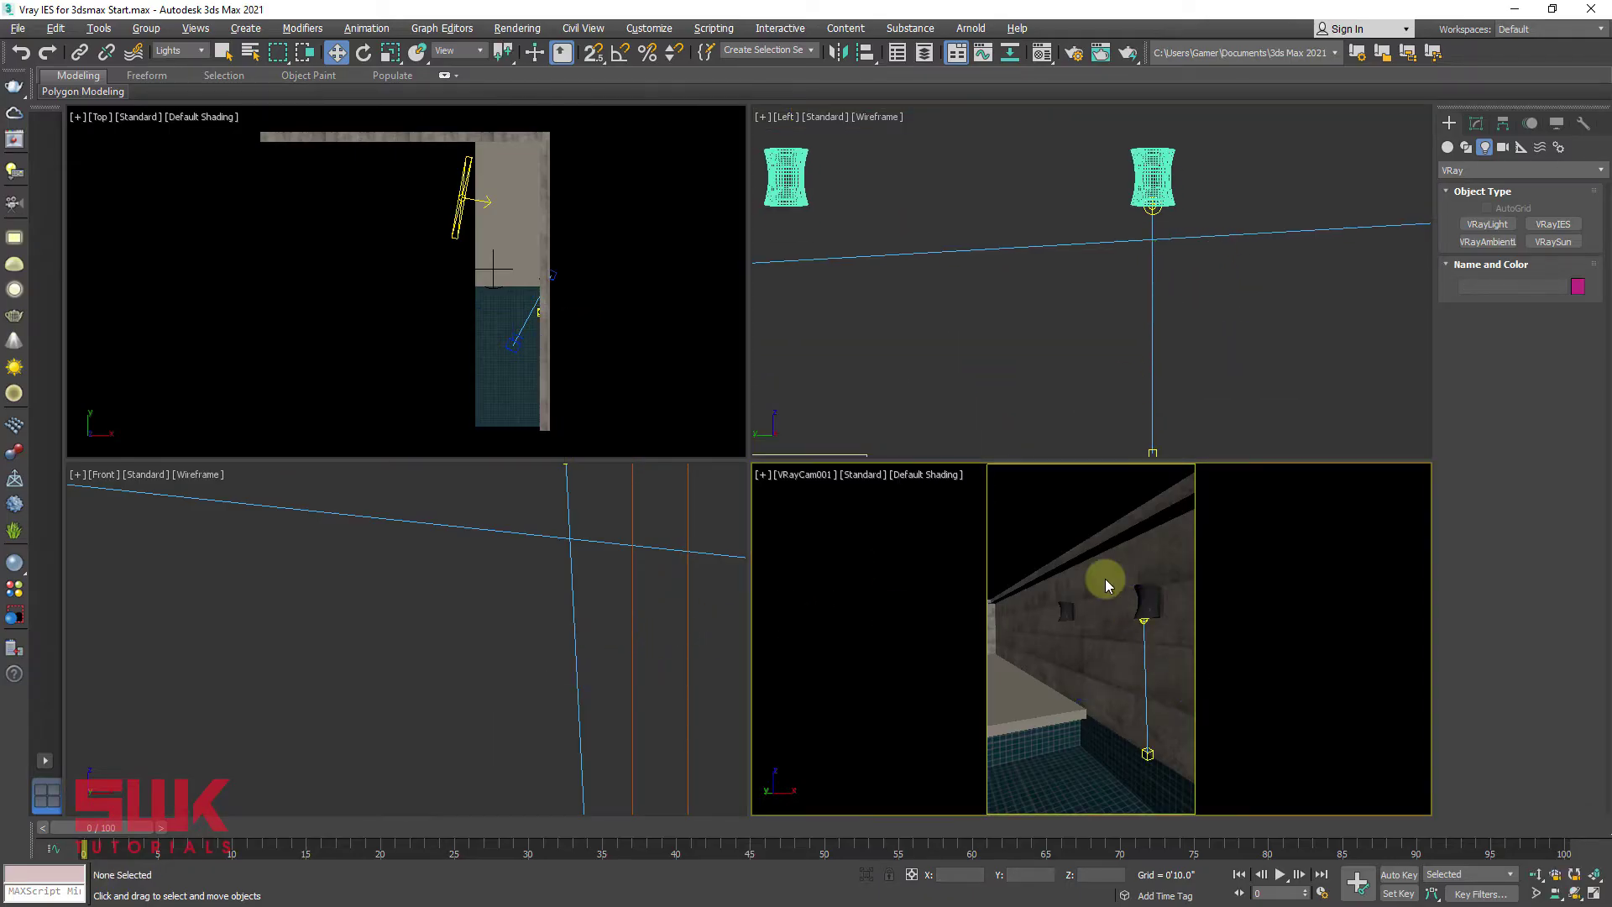
# Maximize the camera view, start V-Ray interactive rendering, and select the IES light
pyautogui.hotkey('alt', 'w')
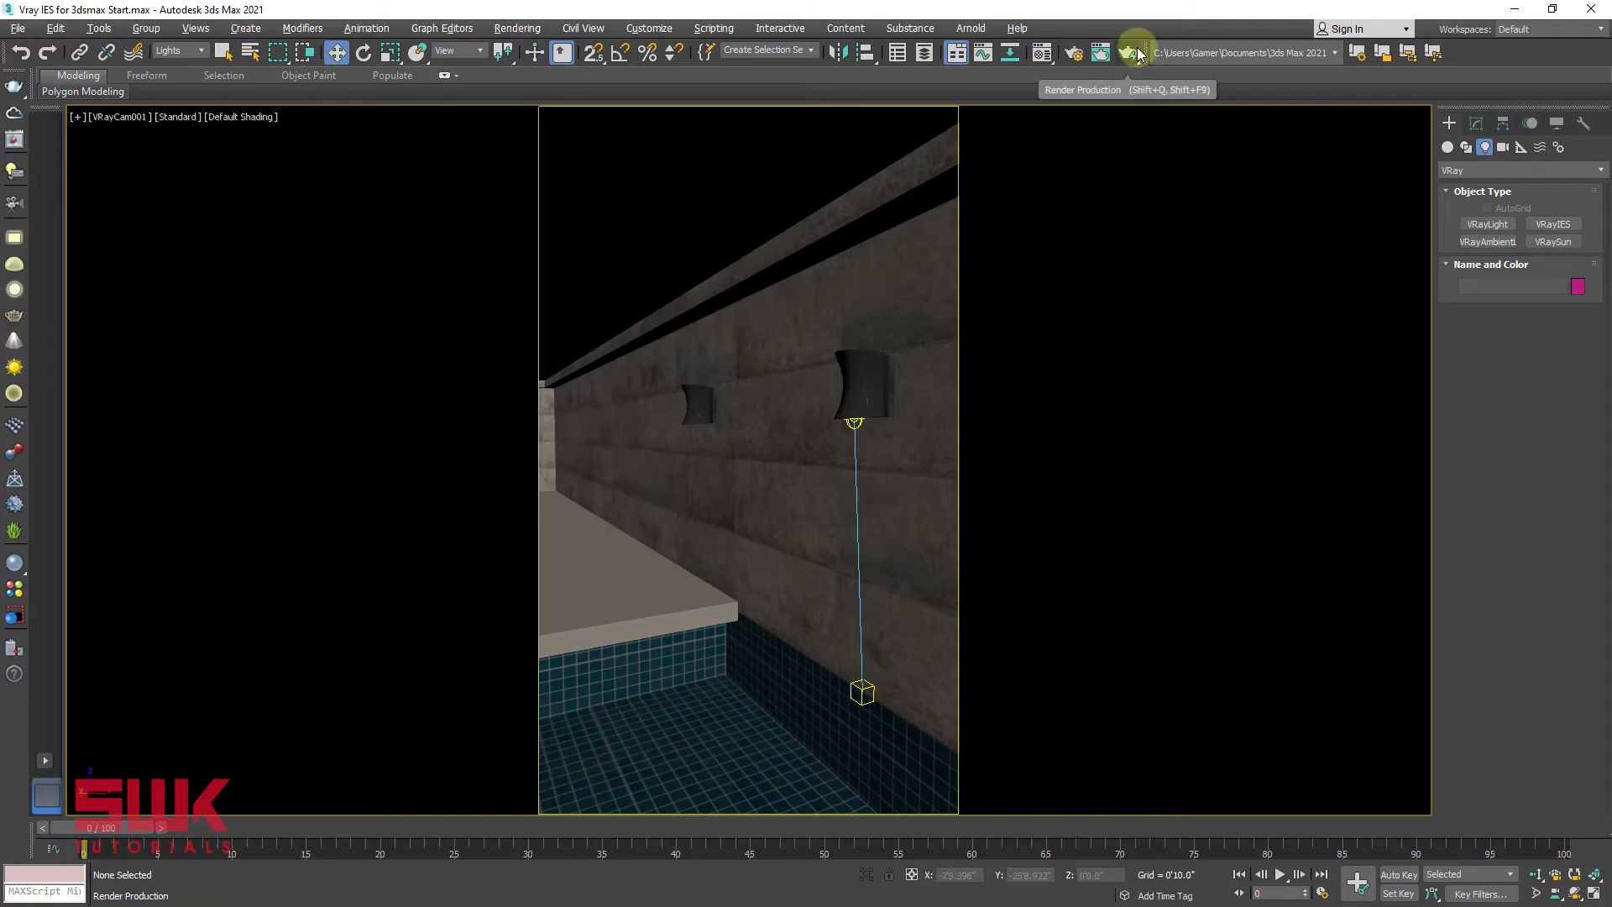
pyautogui.click(1129, 52)
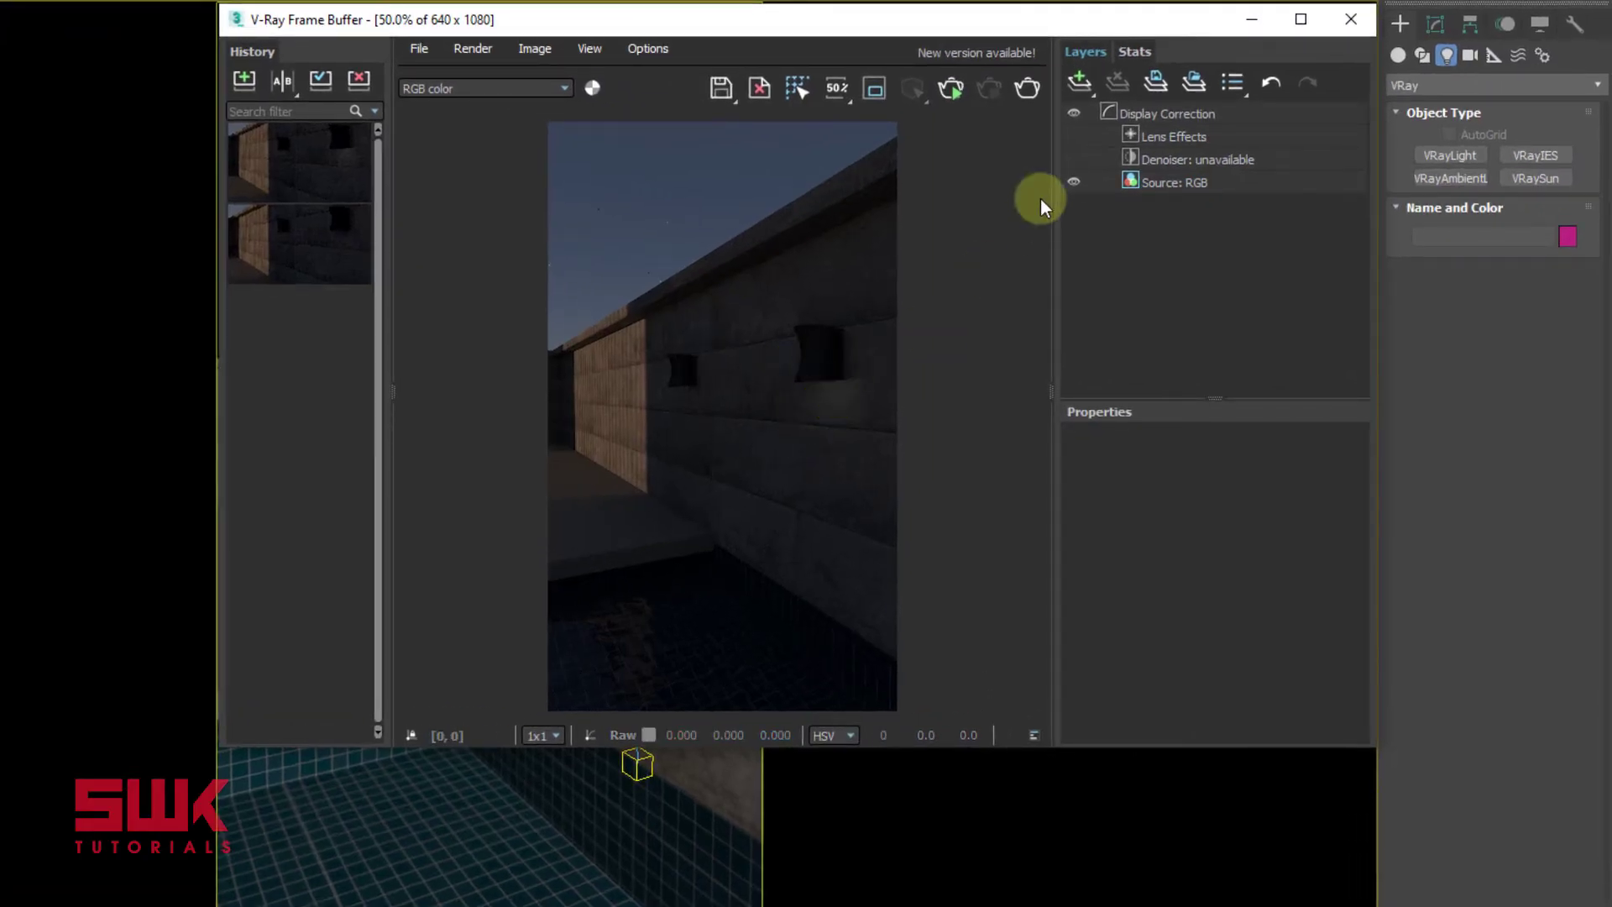
pyautogui.click(954, 92)
pyautogui.moveTo(1002, 20)
pyautogui.mouseDown()
pyautogui.moveTo(895, 76)
pyautogui.moveTo(505, 597)
pyautogui.mouseUp()
pyautogui.scroll(2, 687, 428)
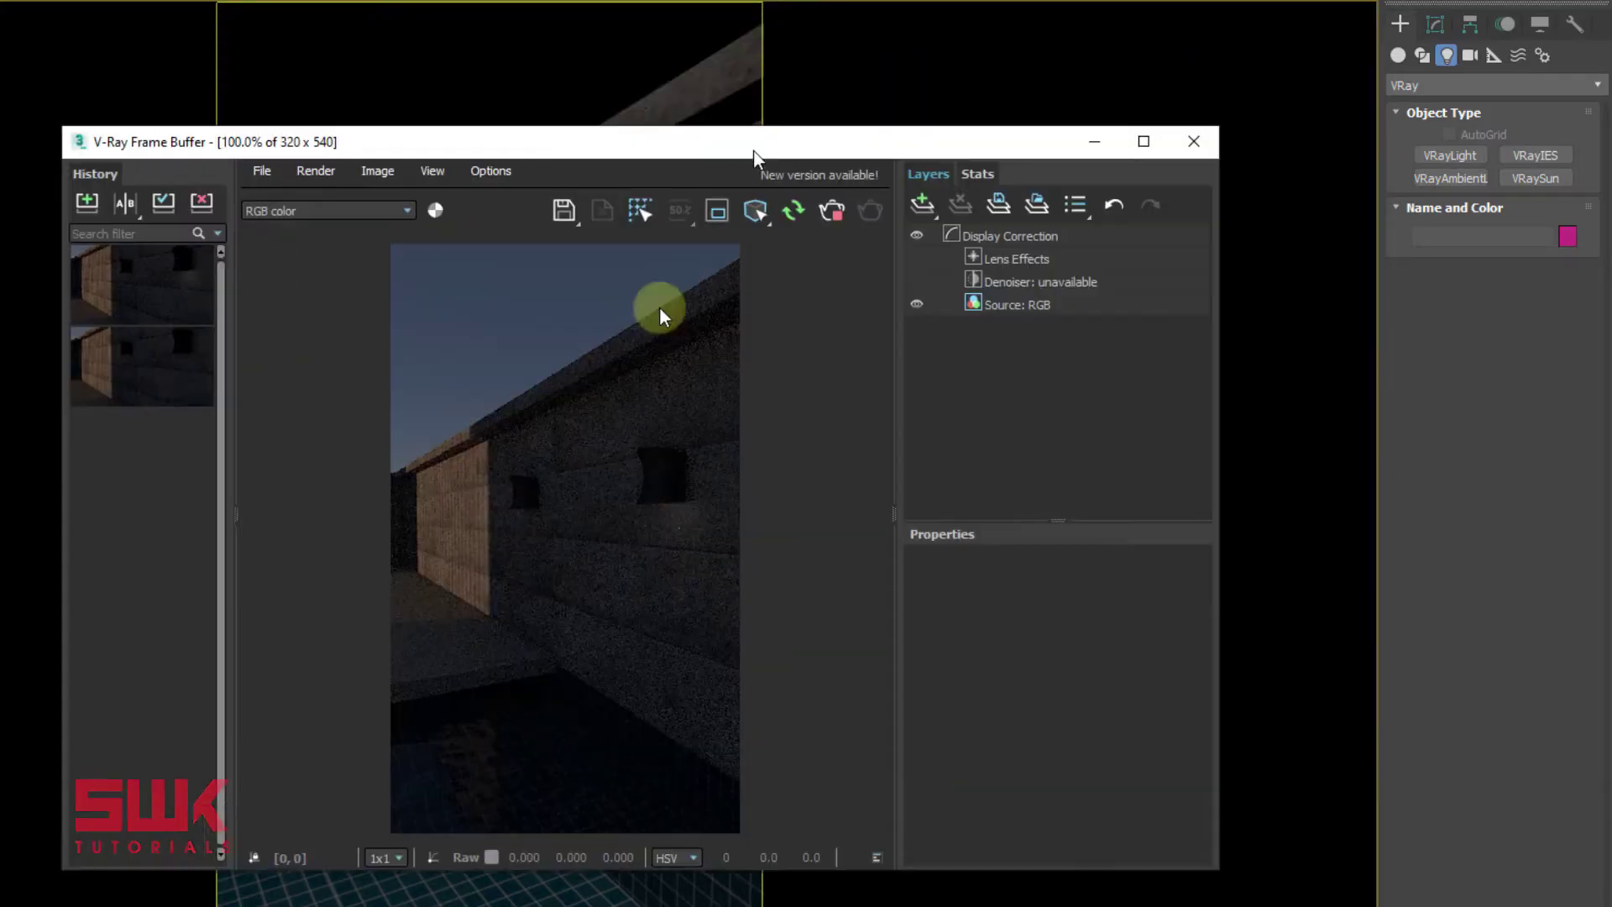
pyautogui.moveTo(629, 416); pyautogui.dragTo(603, 515)
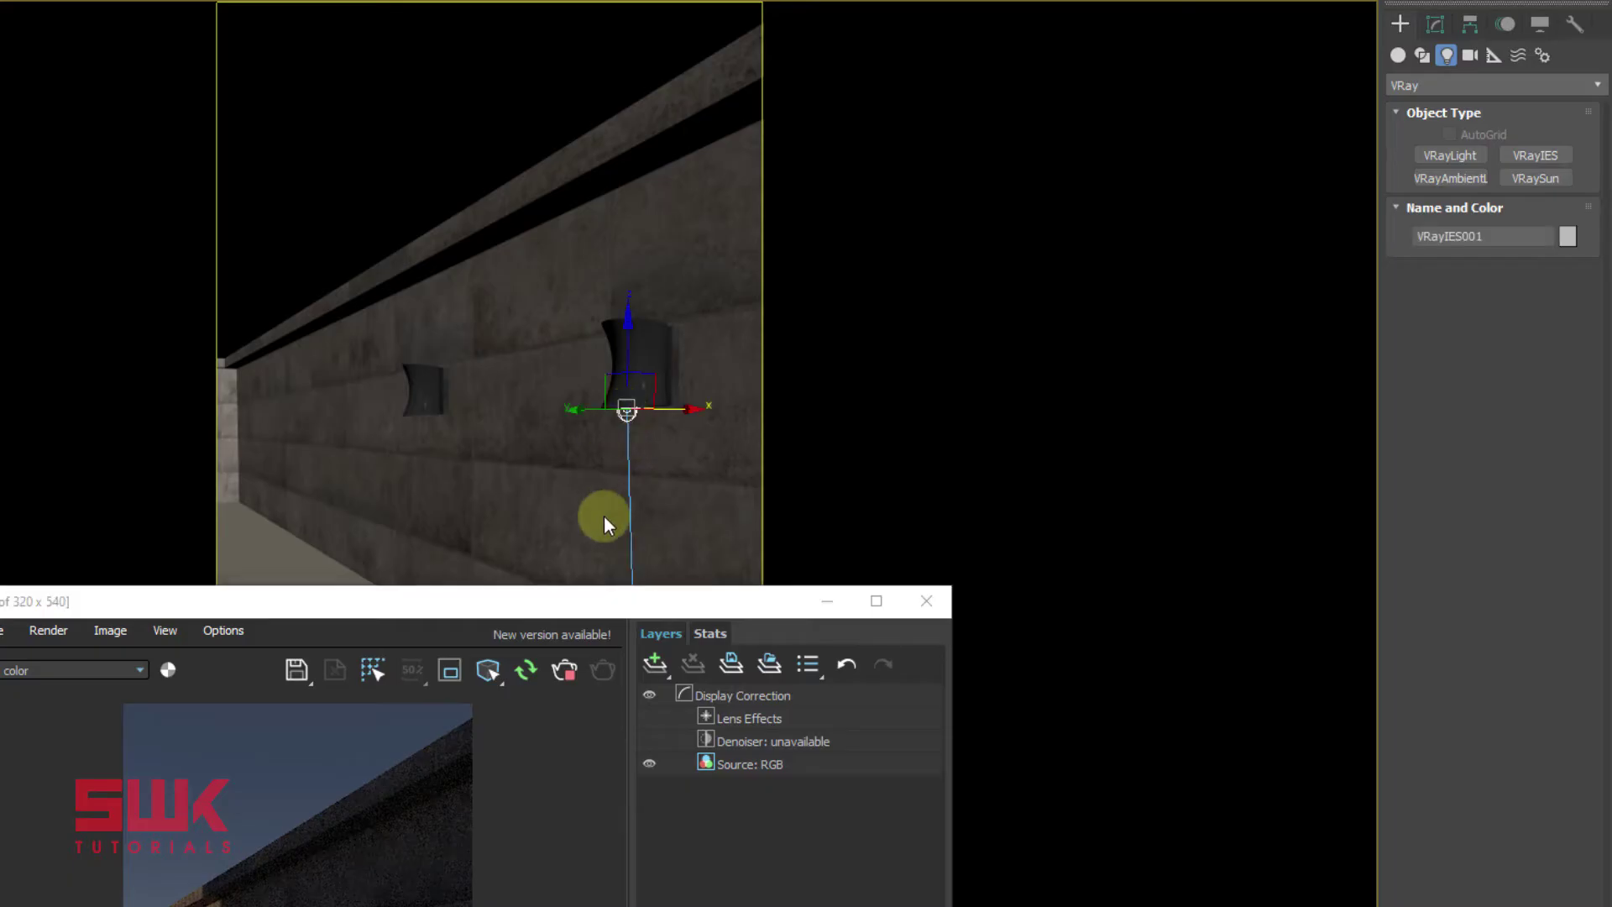
pyautogui.moveTo(591, 592); pyautogui.dragTo(684, 127)
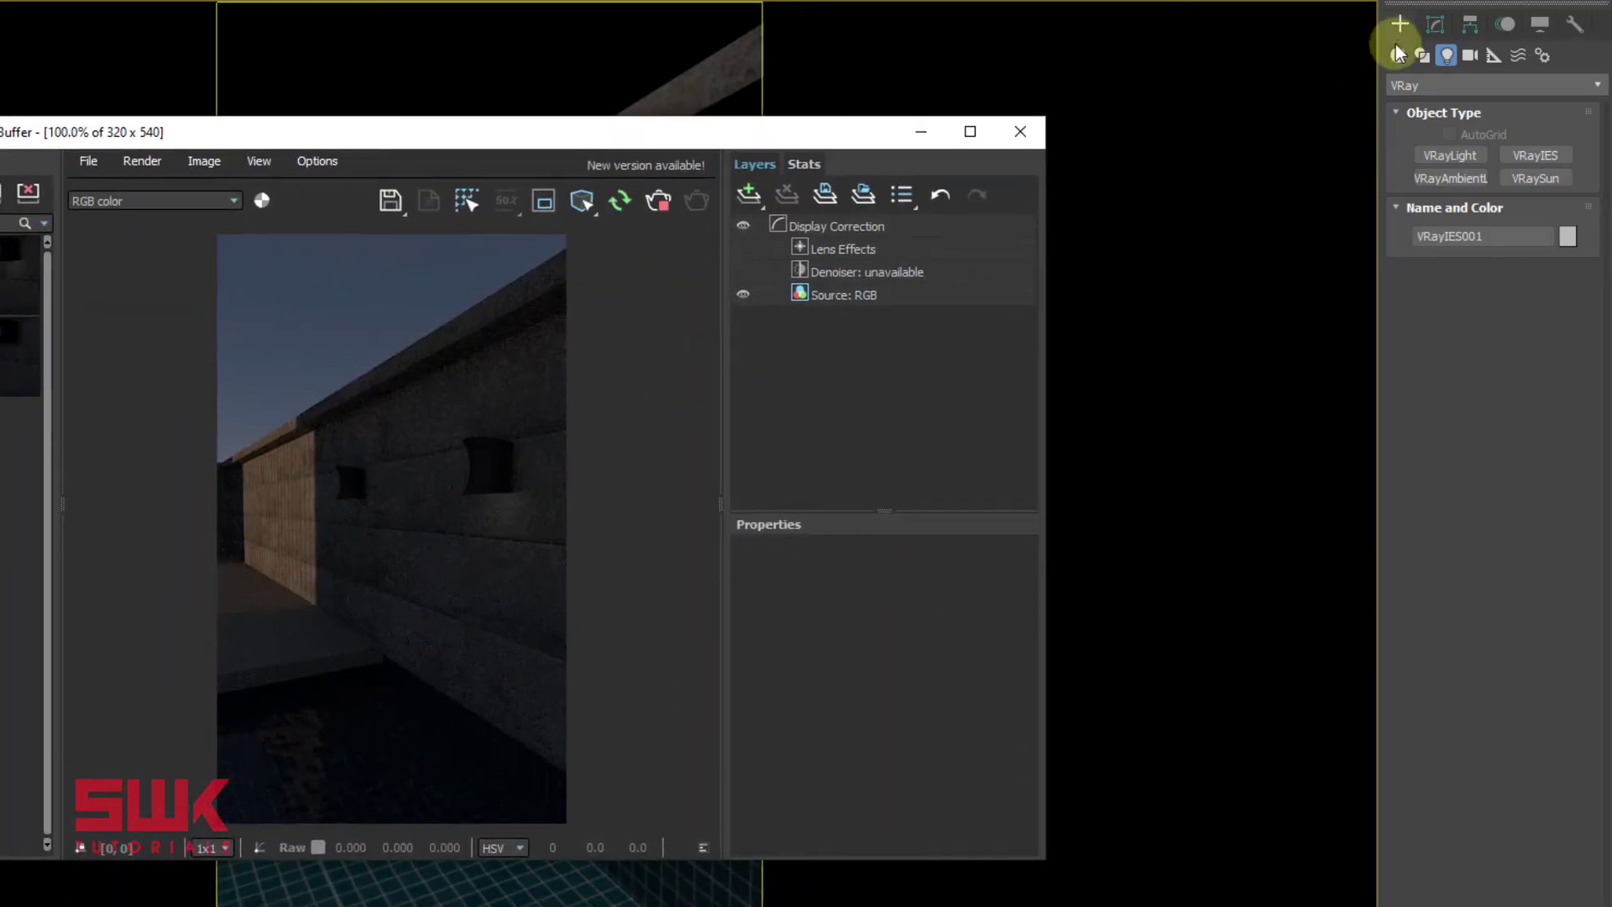
# Show the IES light's parameters beside the render window and edit its intensity value
pyautogui.click(1437, 26)
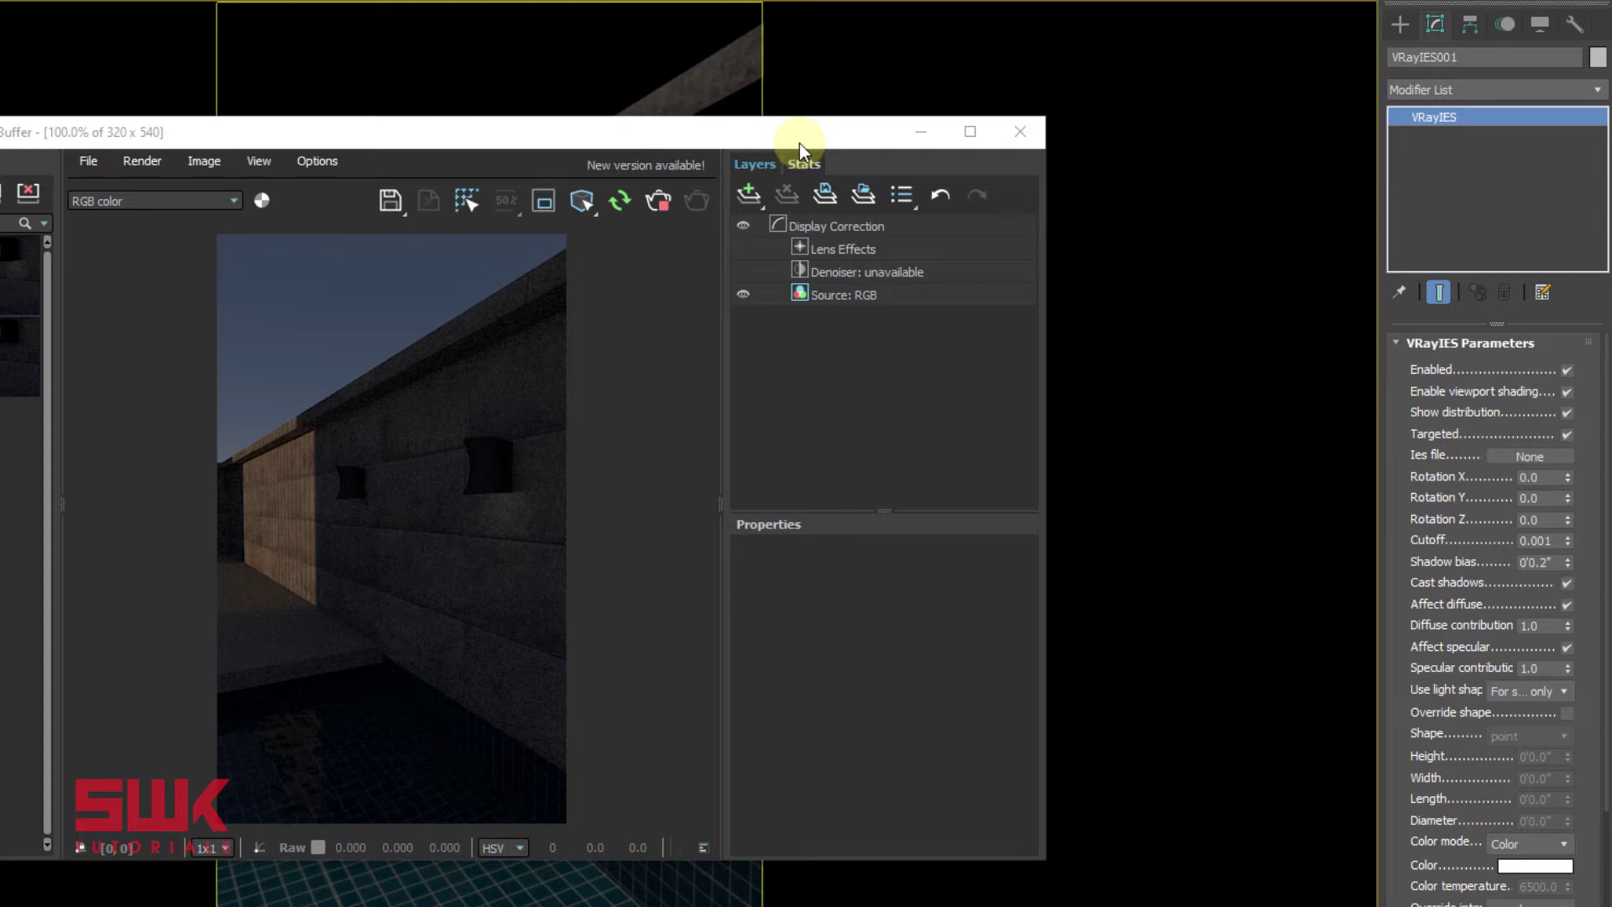
pyautogui.moveTo(803, 132); pyautogui.dragTo(1130, 31)
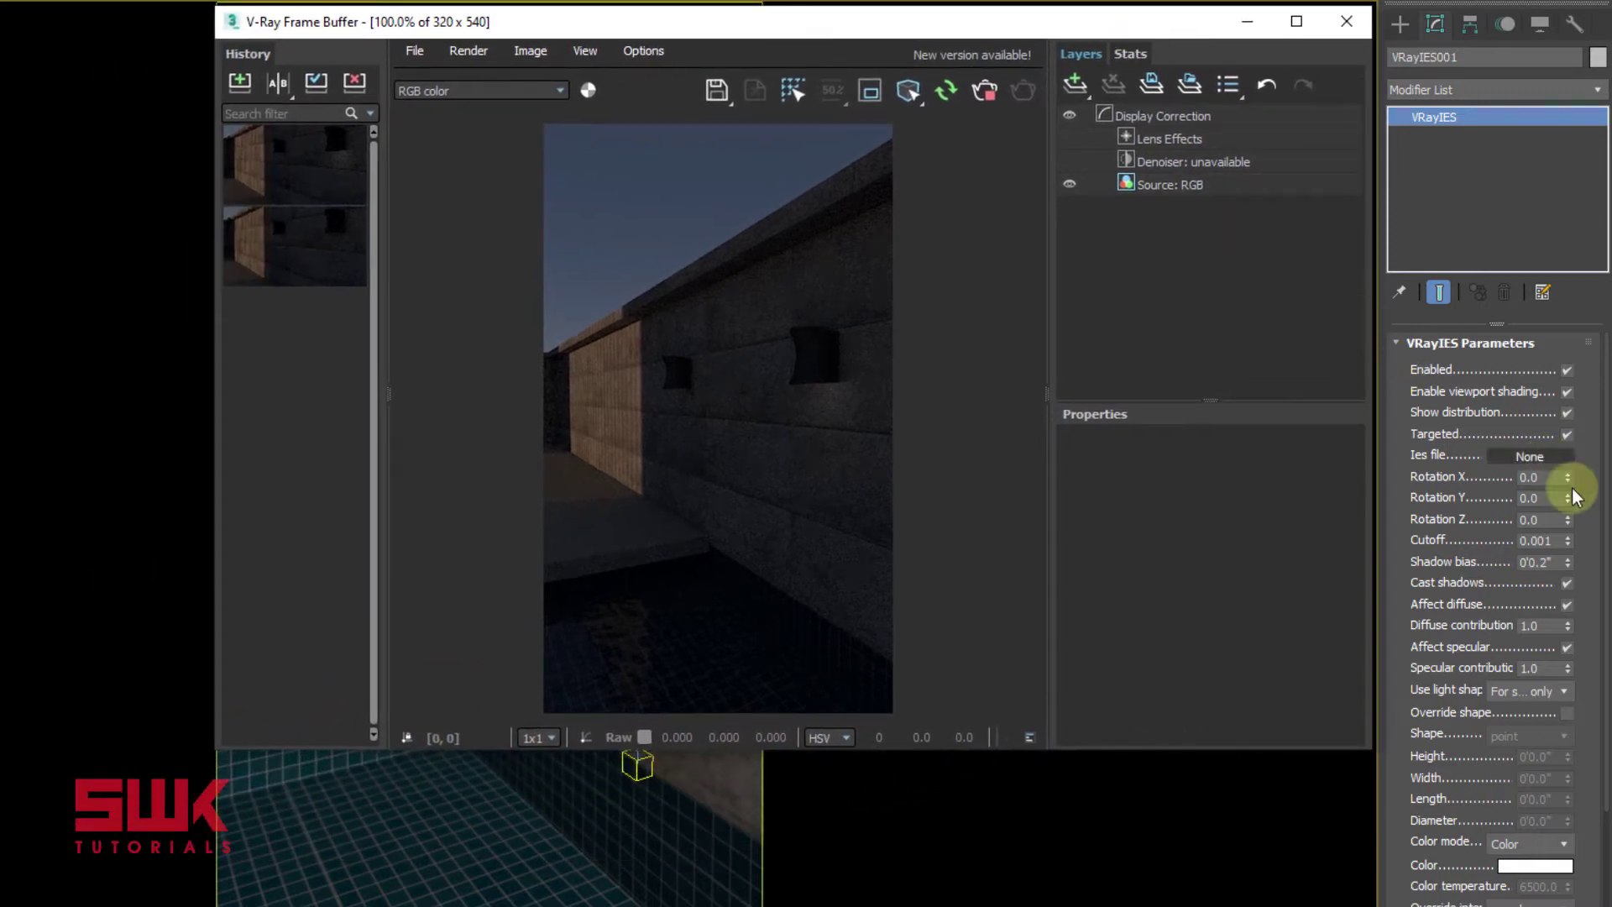
pyautogui.moveTo(1587, 490); pyautogui.dragTo(1588, 364)
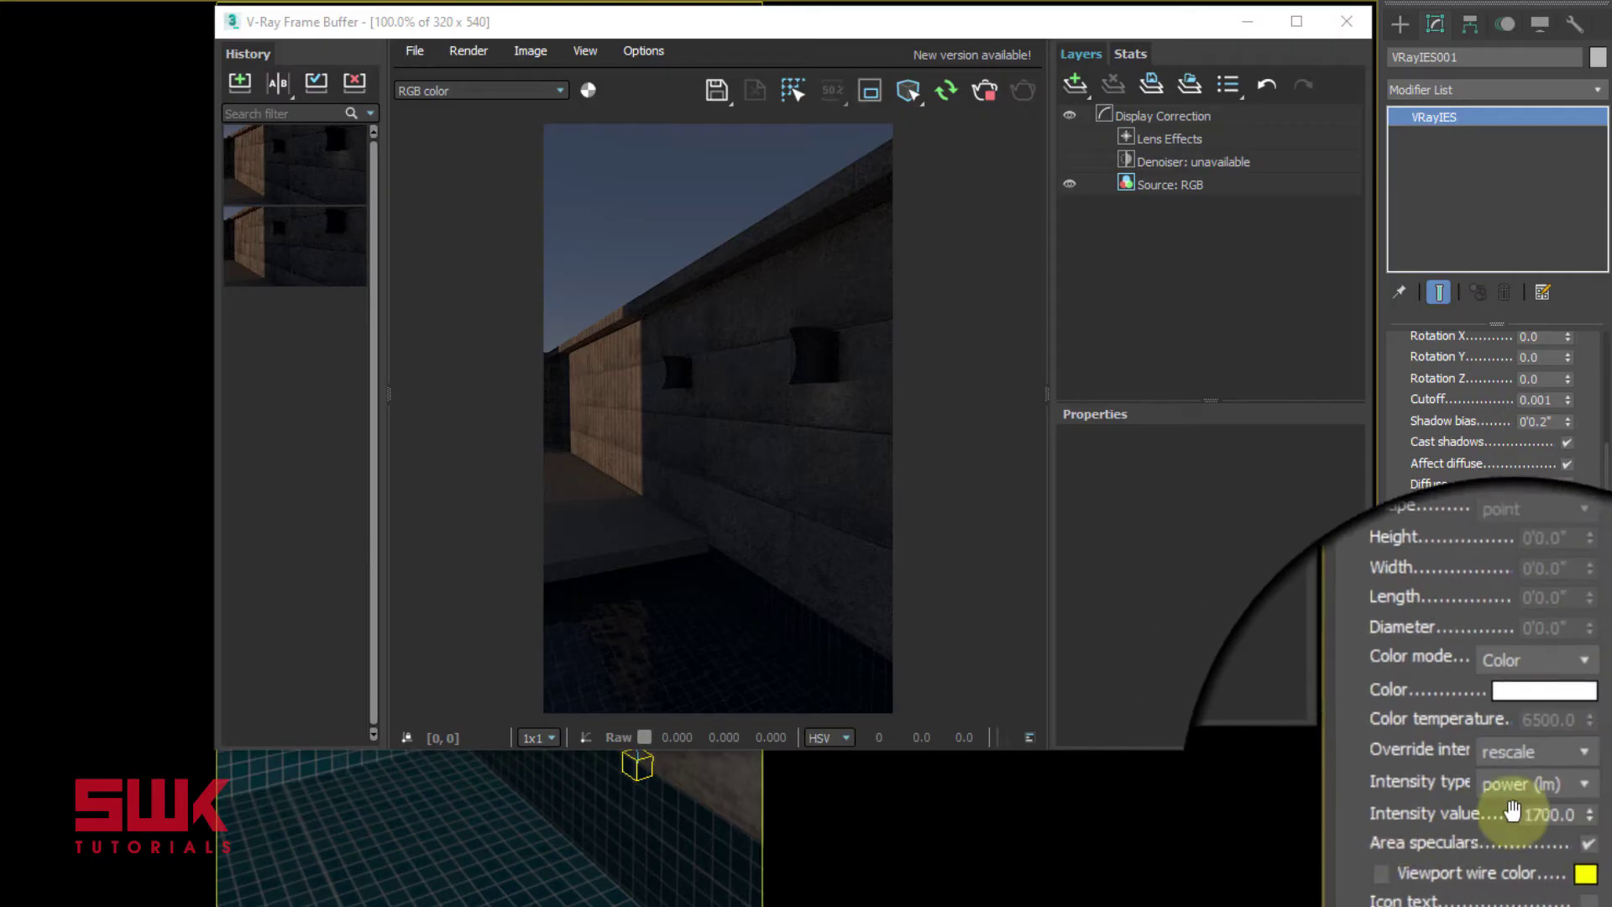
pyautogui.doubleClick(1536, 812)
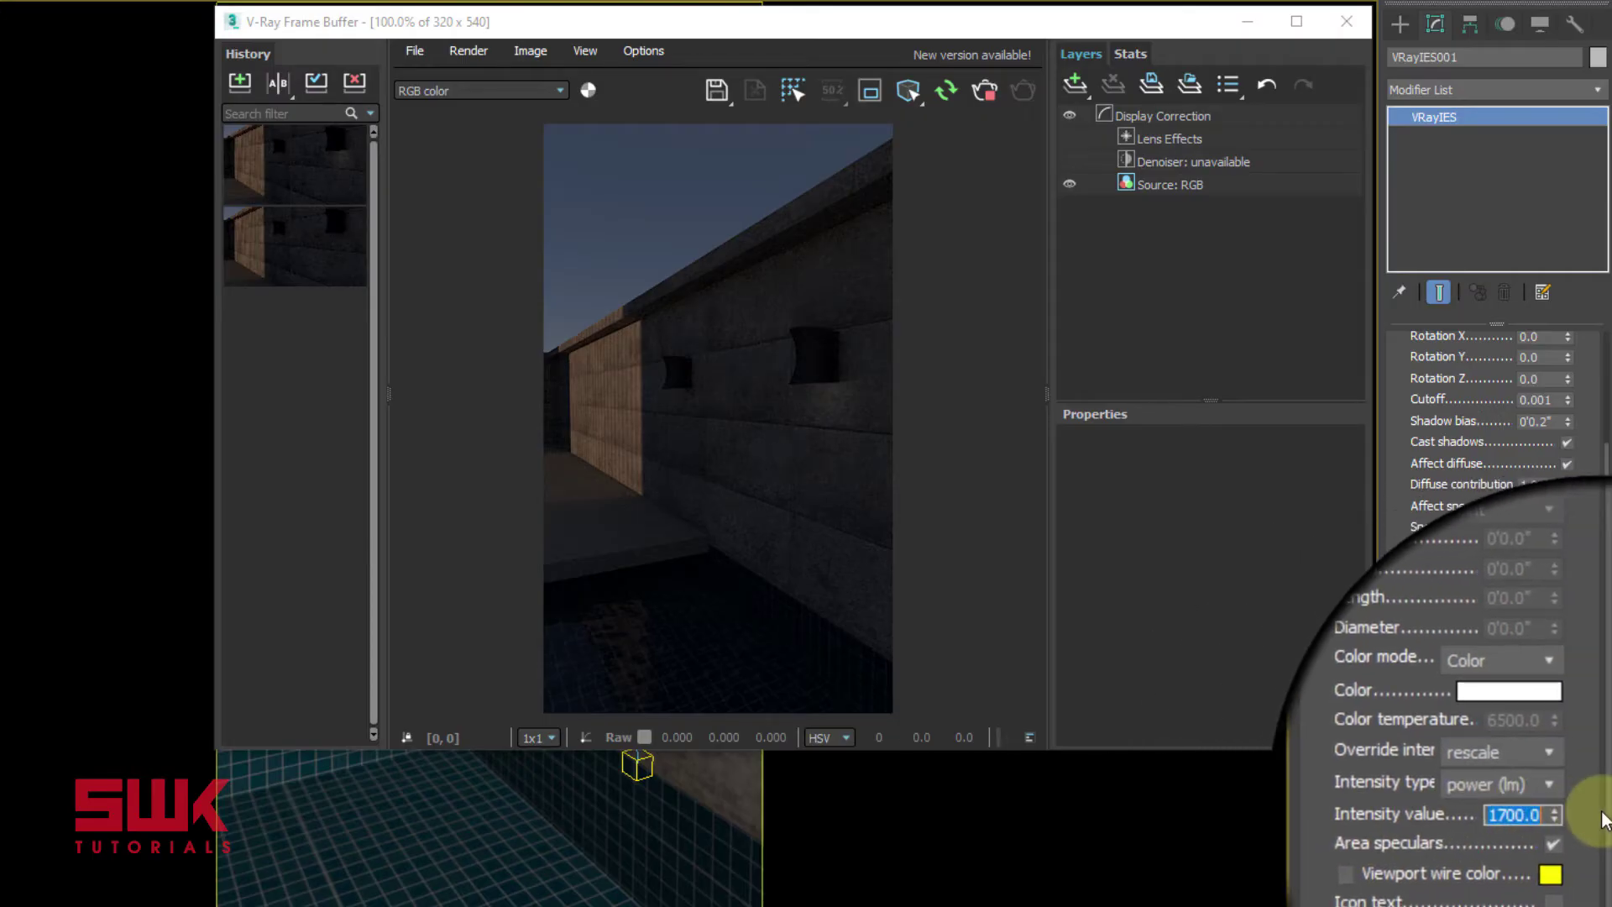
pyautogui.write('2500')
pyautogui.press('Return')
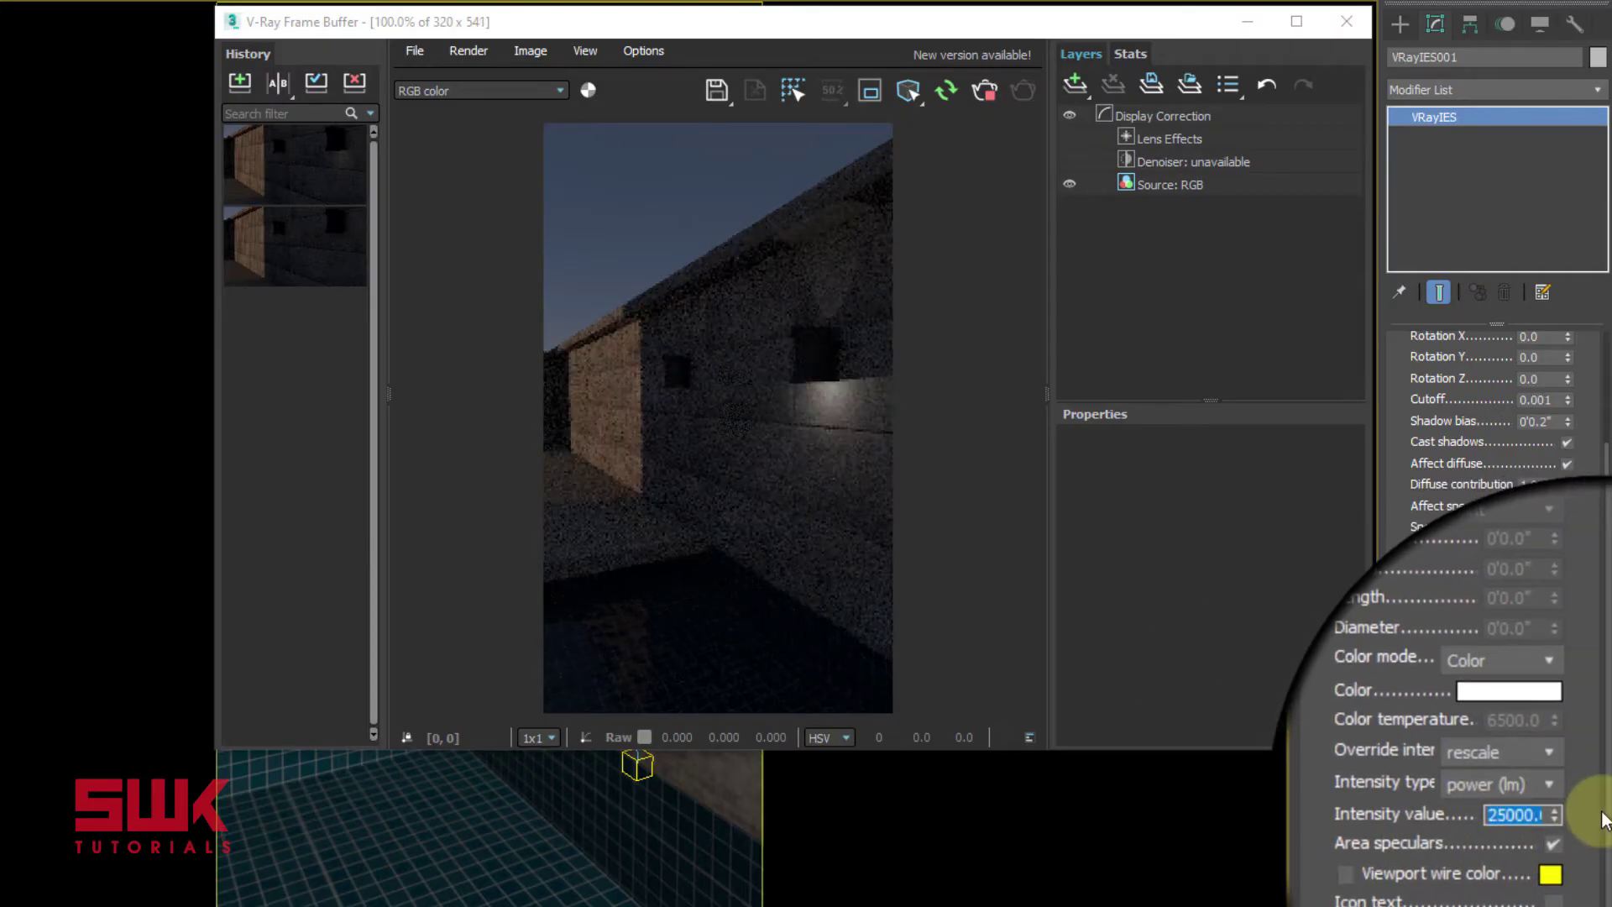
pyautogui.write('2500')
pyautogui.press('Return')
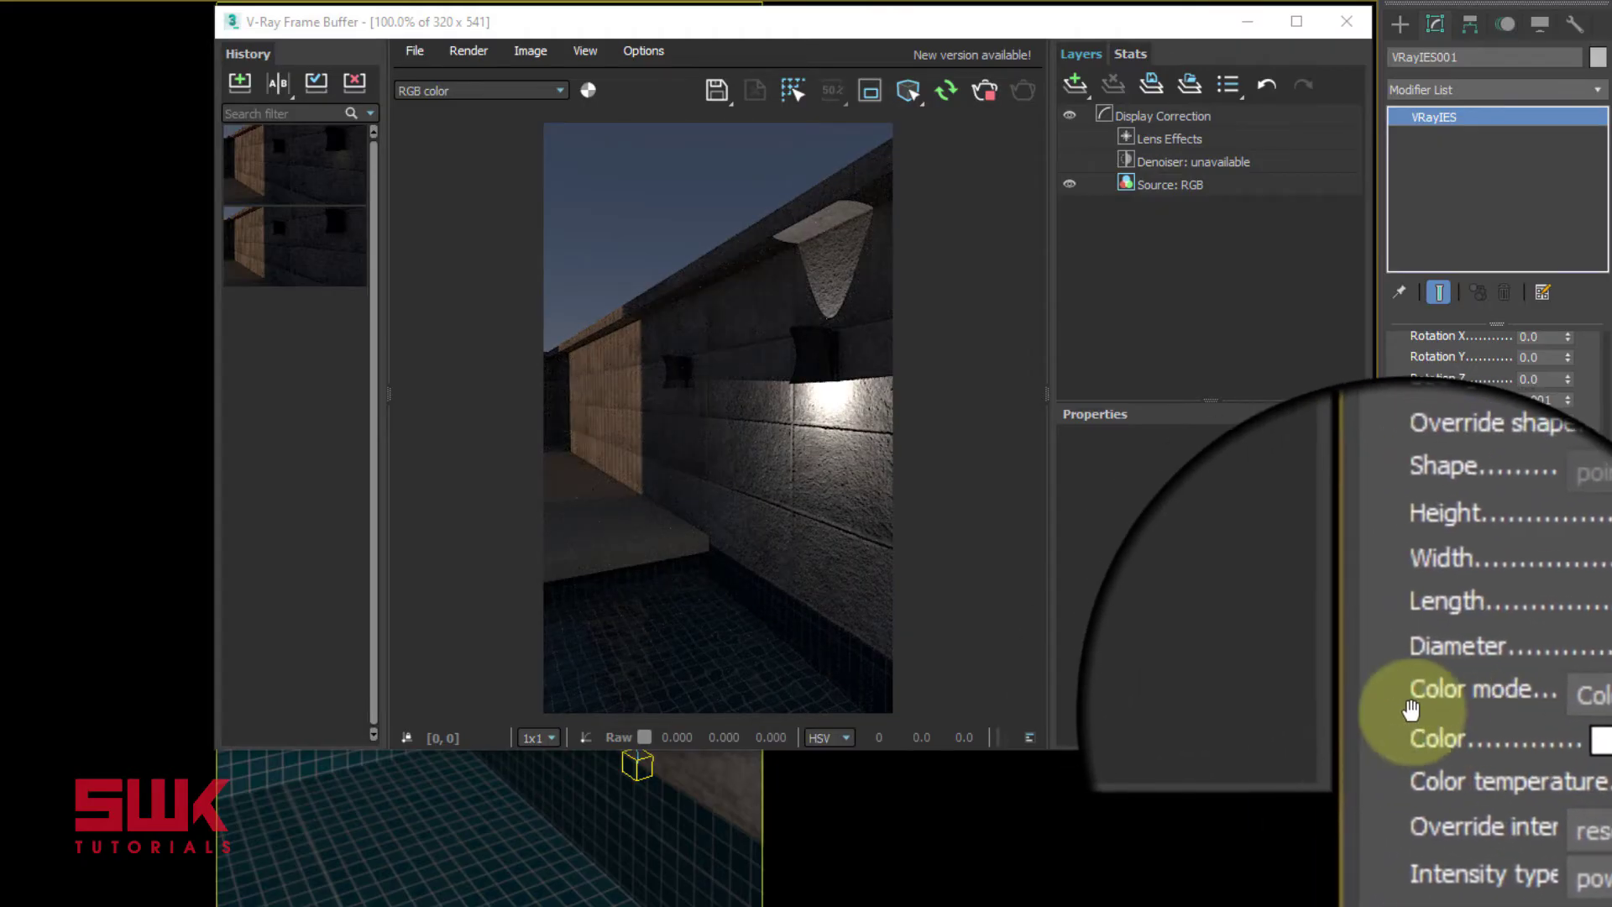
# Switch the light colour mode to temperature and set it to 5000
pyautogui.click(1493, 700)
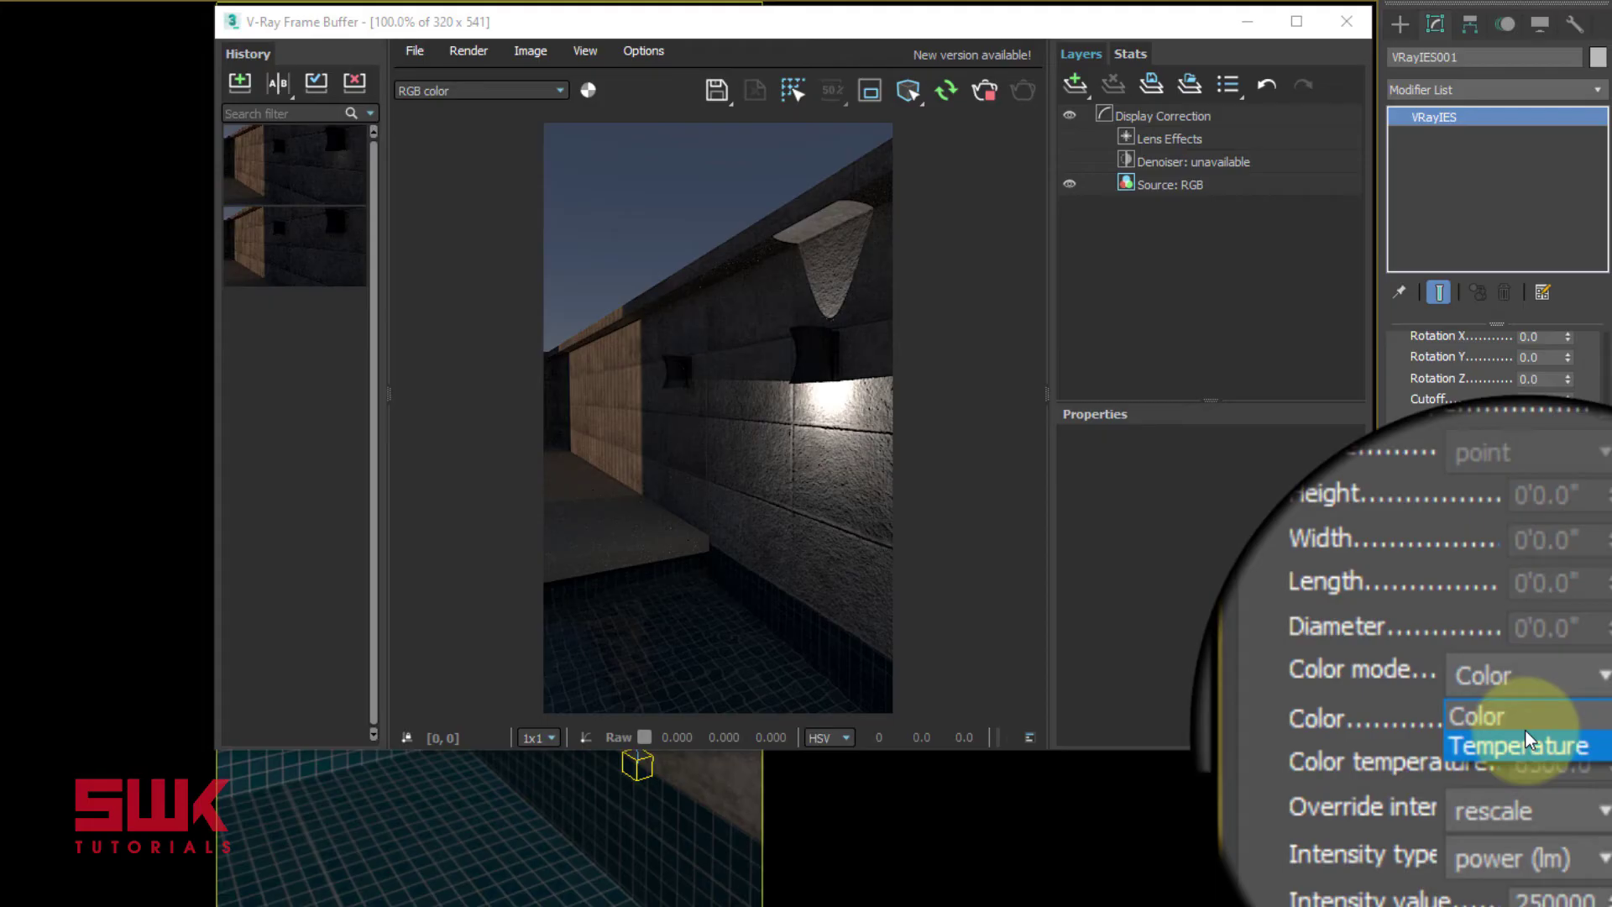
pyautogui.click(1518, 745)
pyautogui.doubleClick(1539, 746)
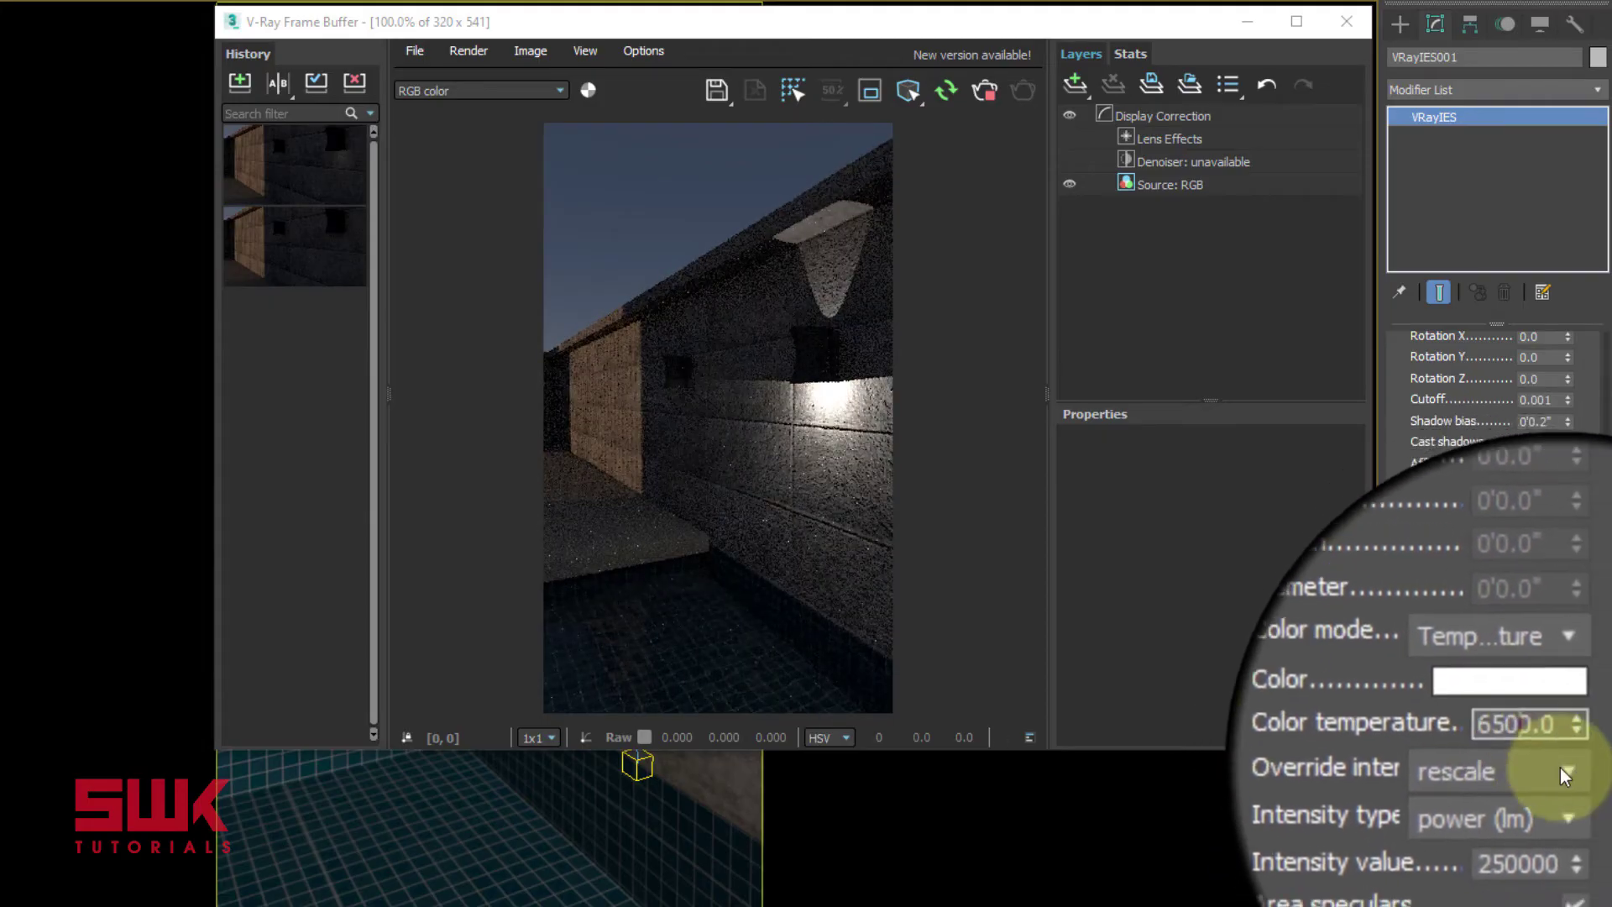
pyautogui.doubleClick(1549, 747)
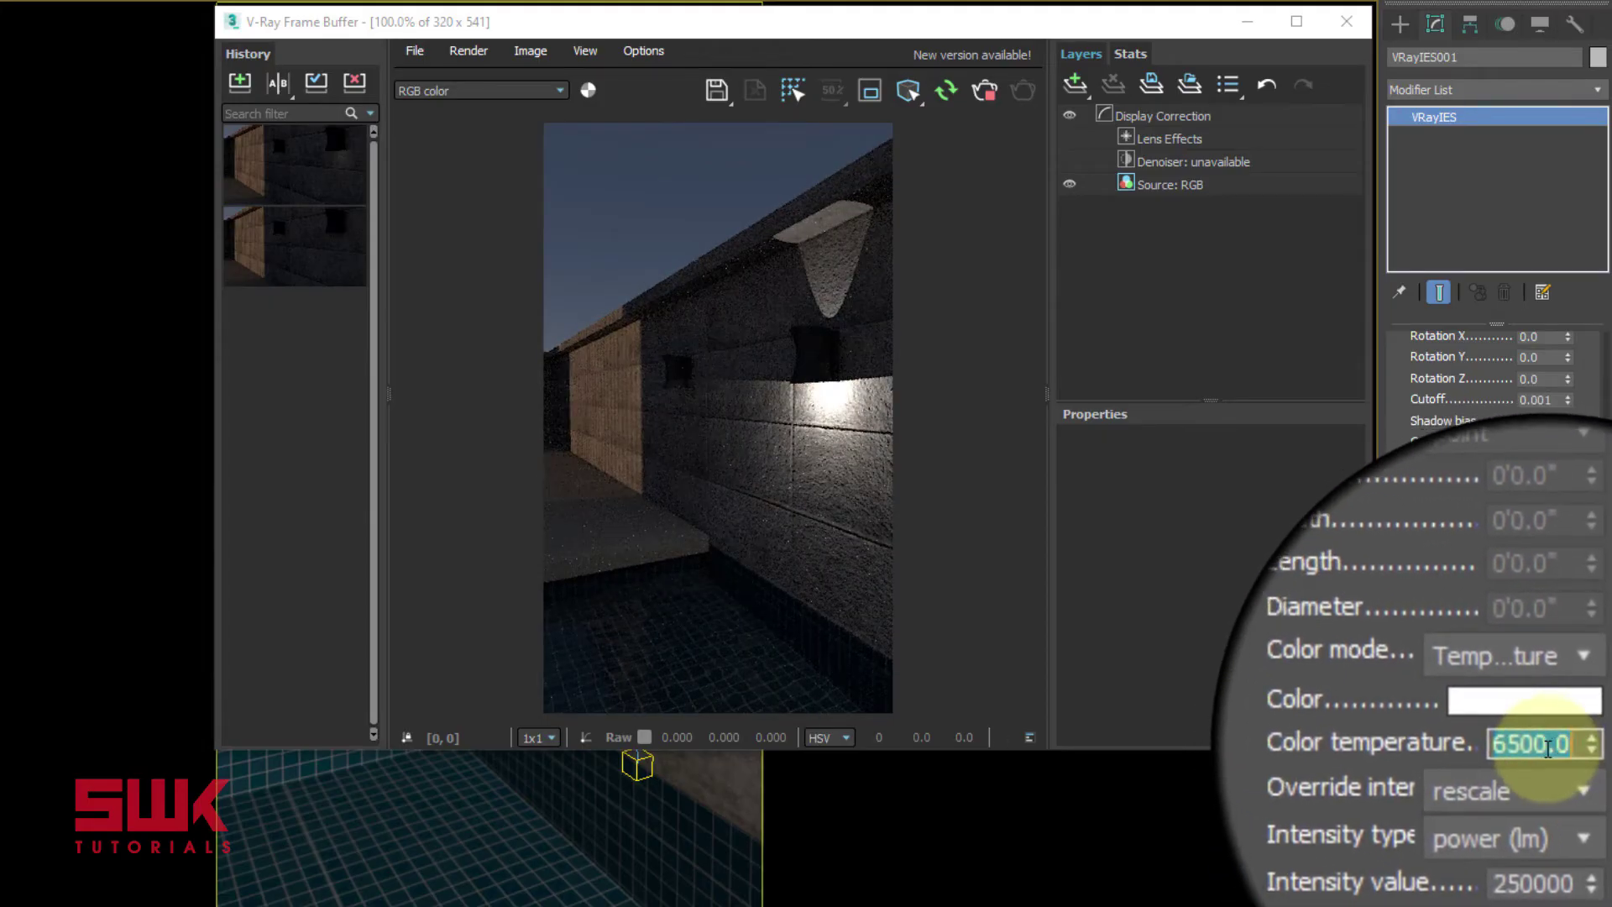
pyautogui.write('5000')
pyautogui.press('Return')
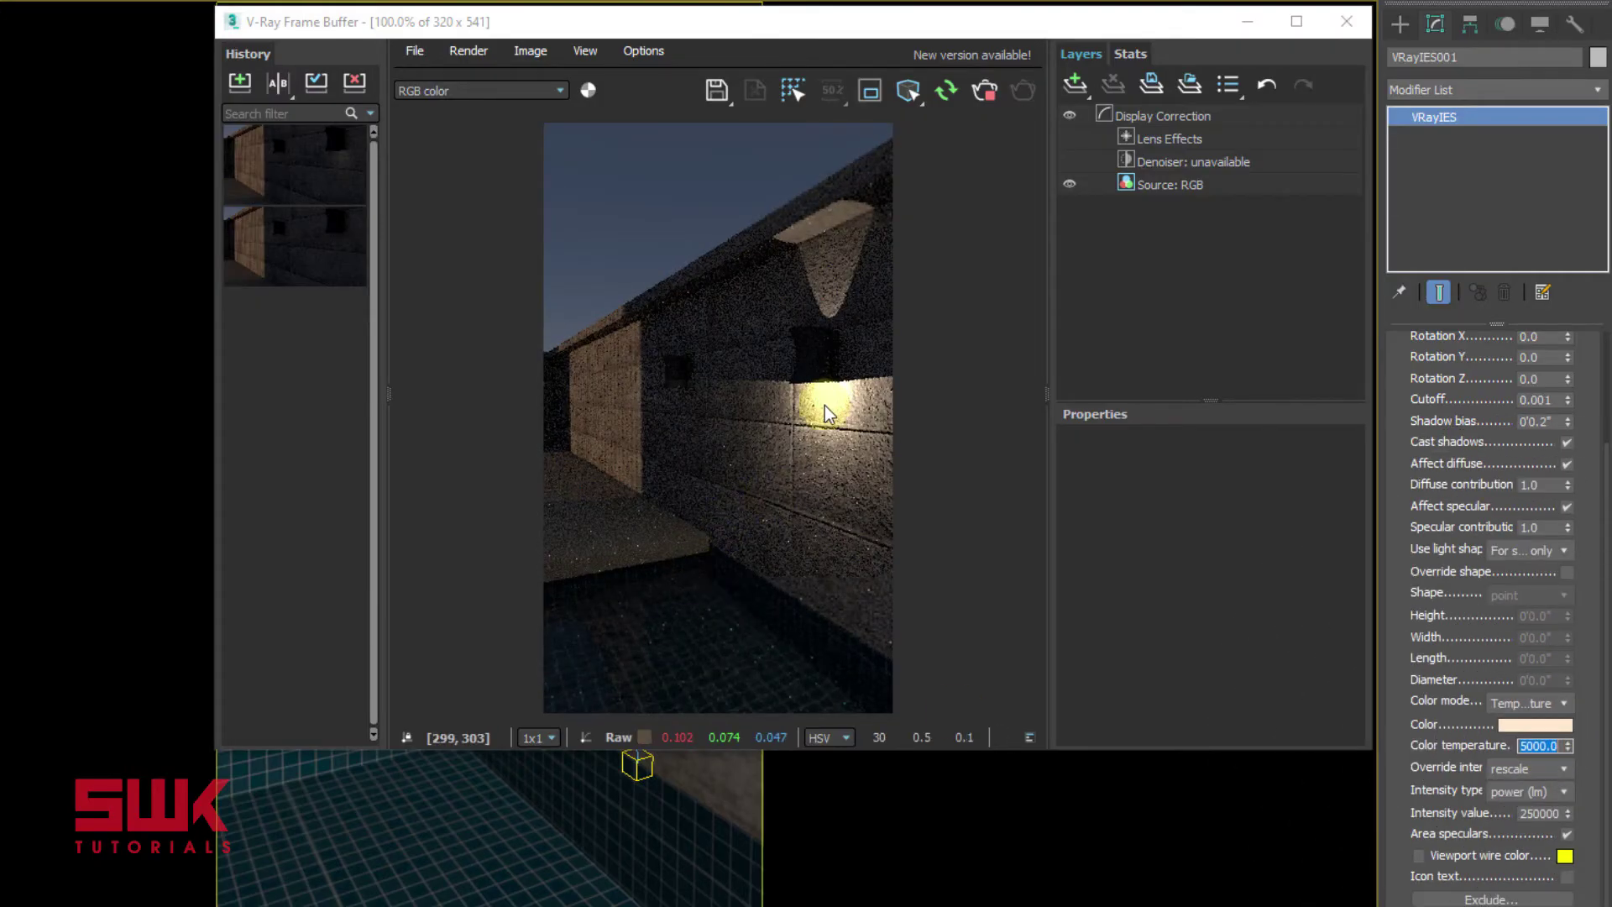
pyautogui.click(972, 427)
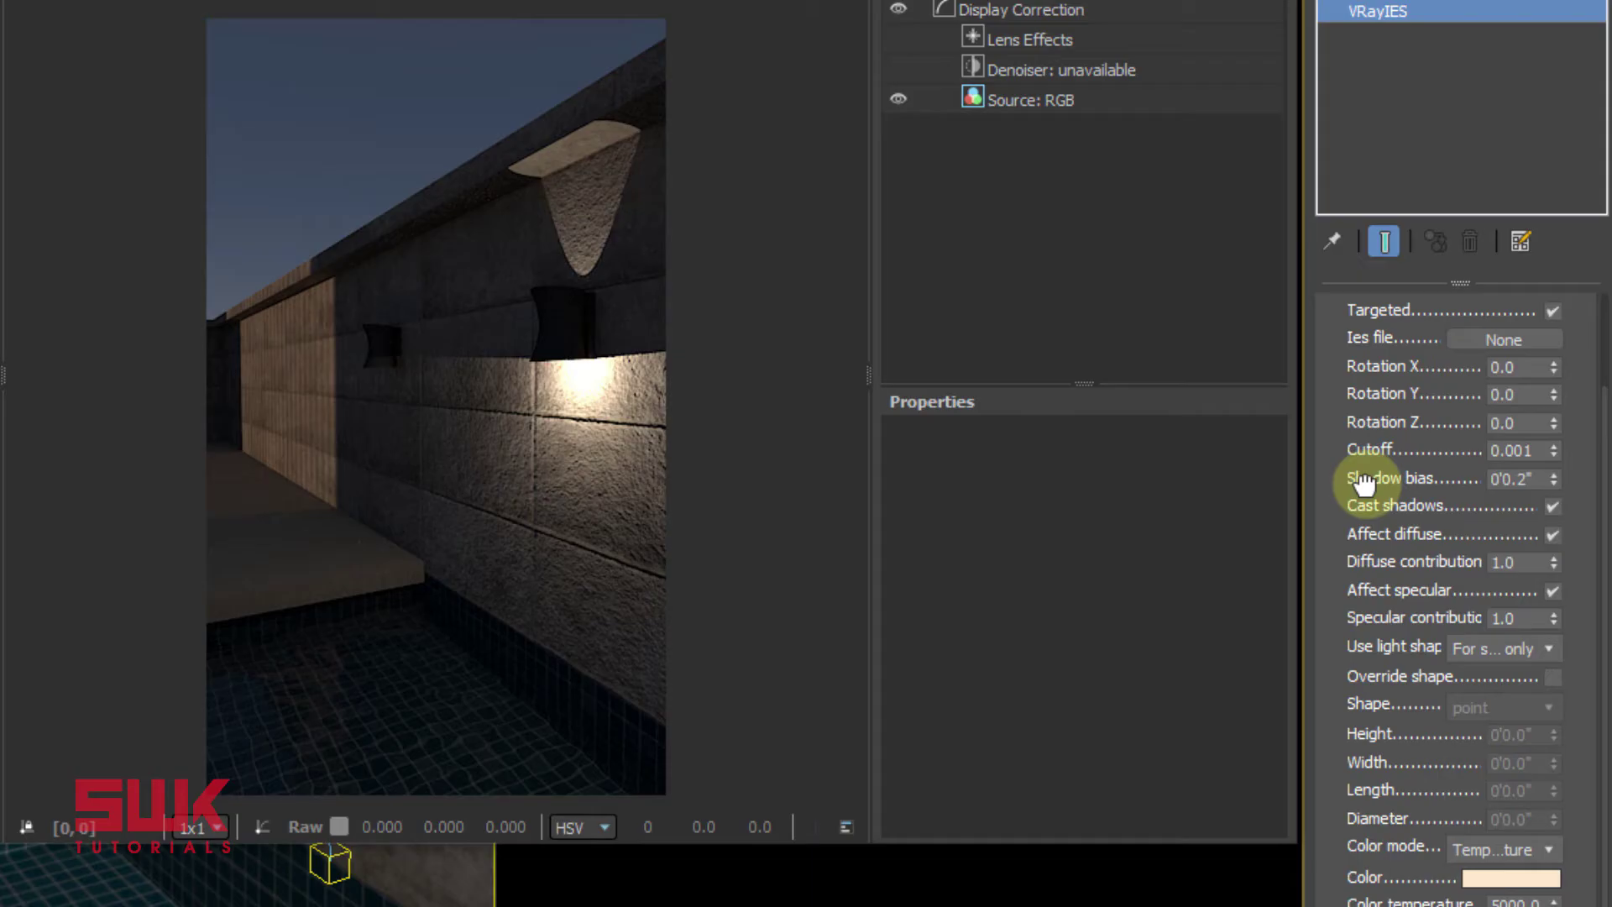
pyautogui.scroll(3, 1365, 485)
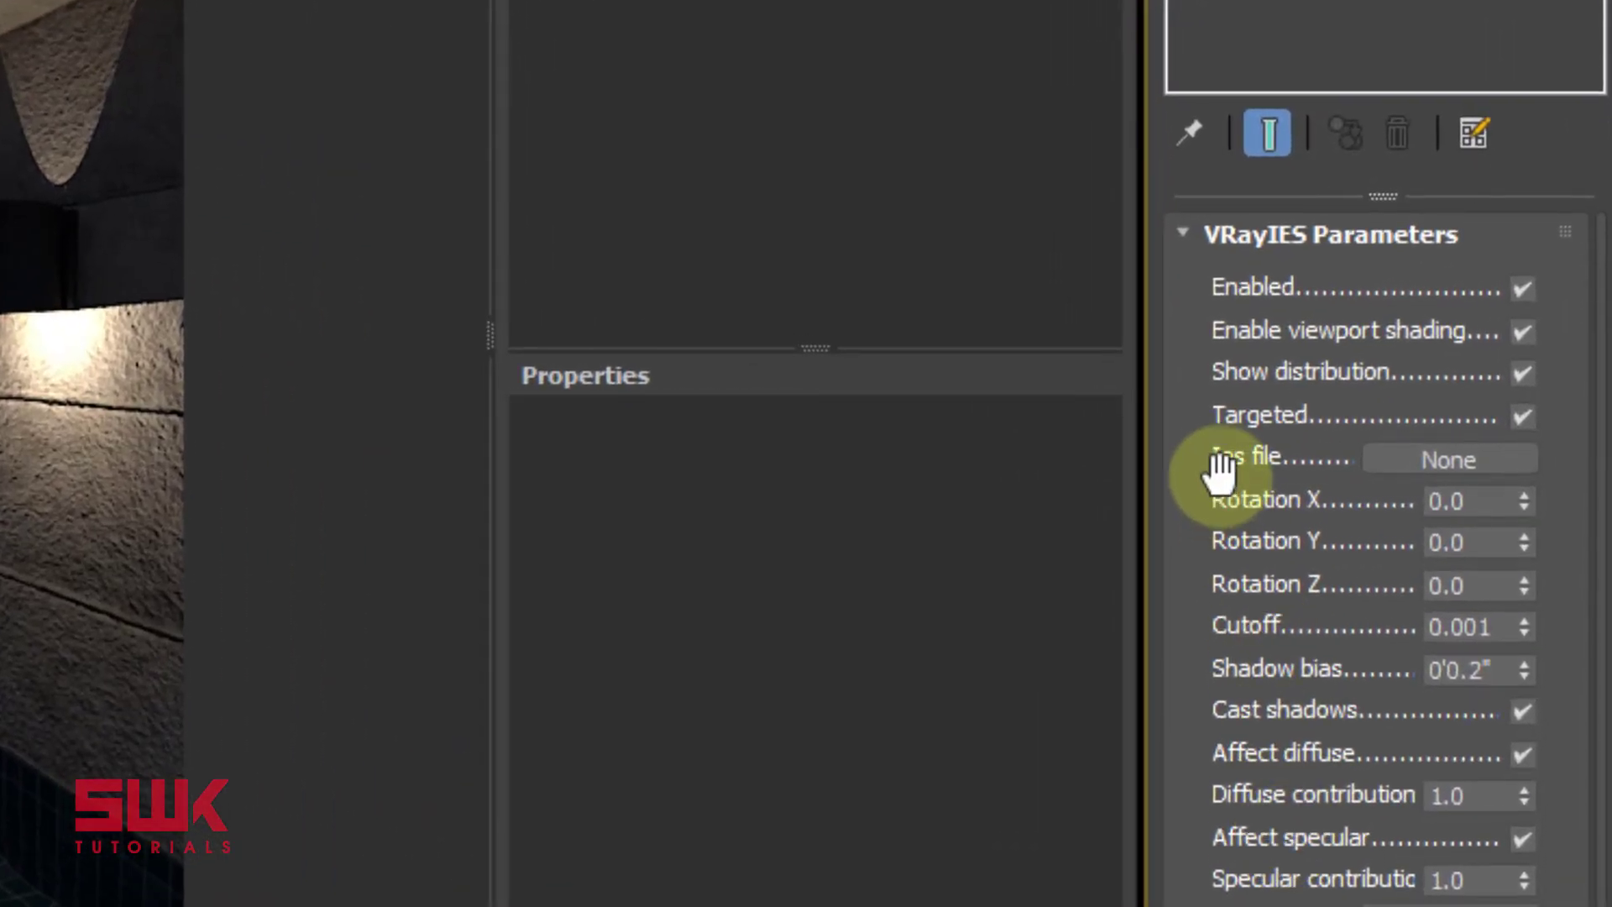
# Load x-arrow.ies as the light's profile and re-render the camera view
pyautogui.click(1392, 456)
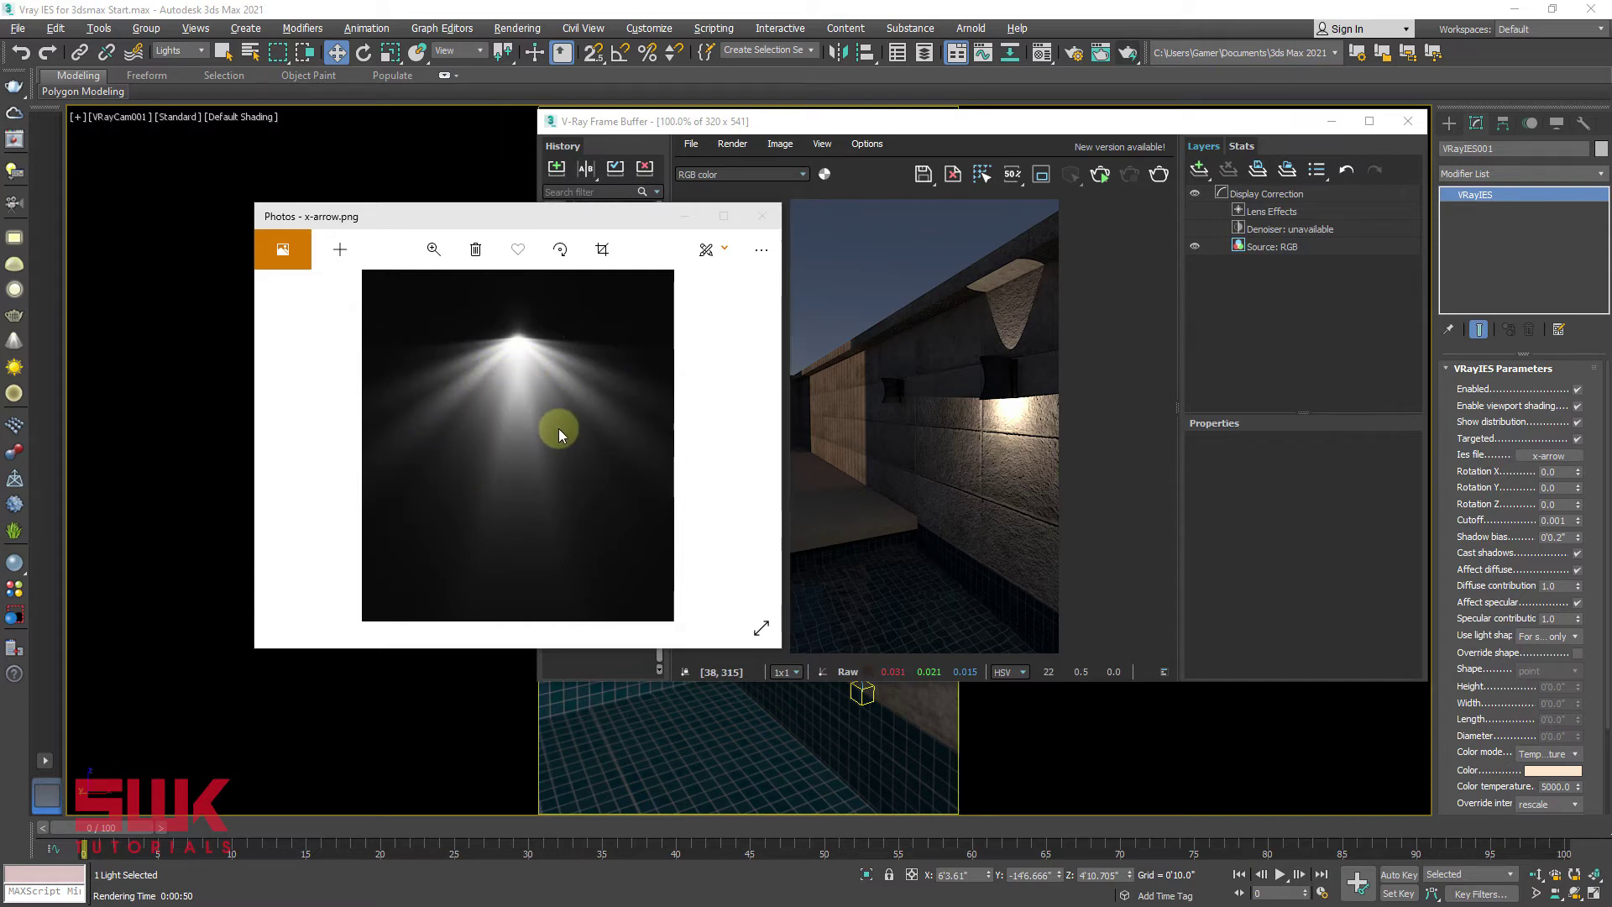
pyautogui.click(873, 246)
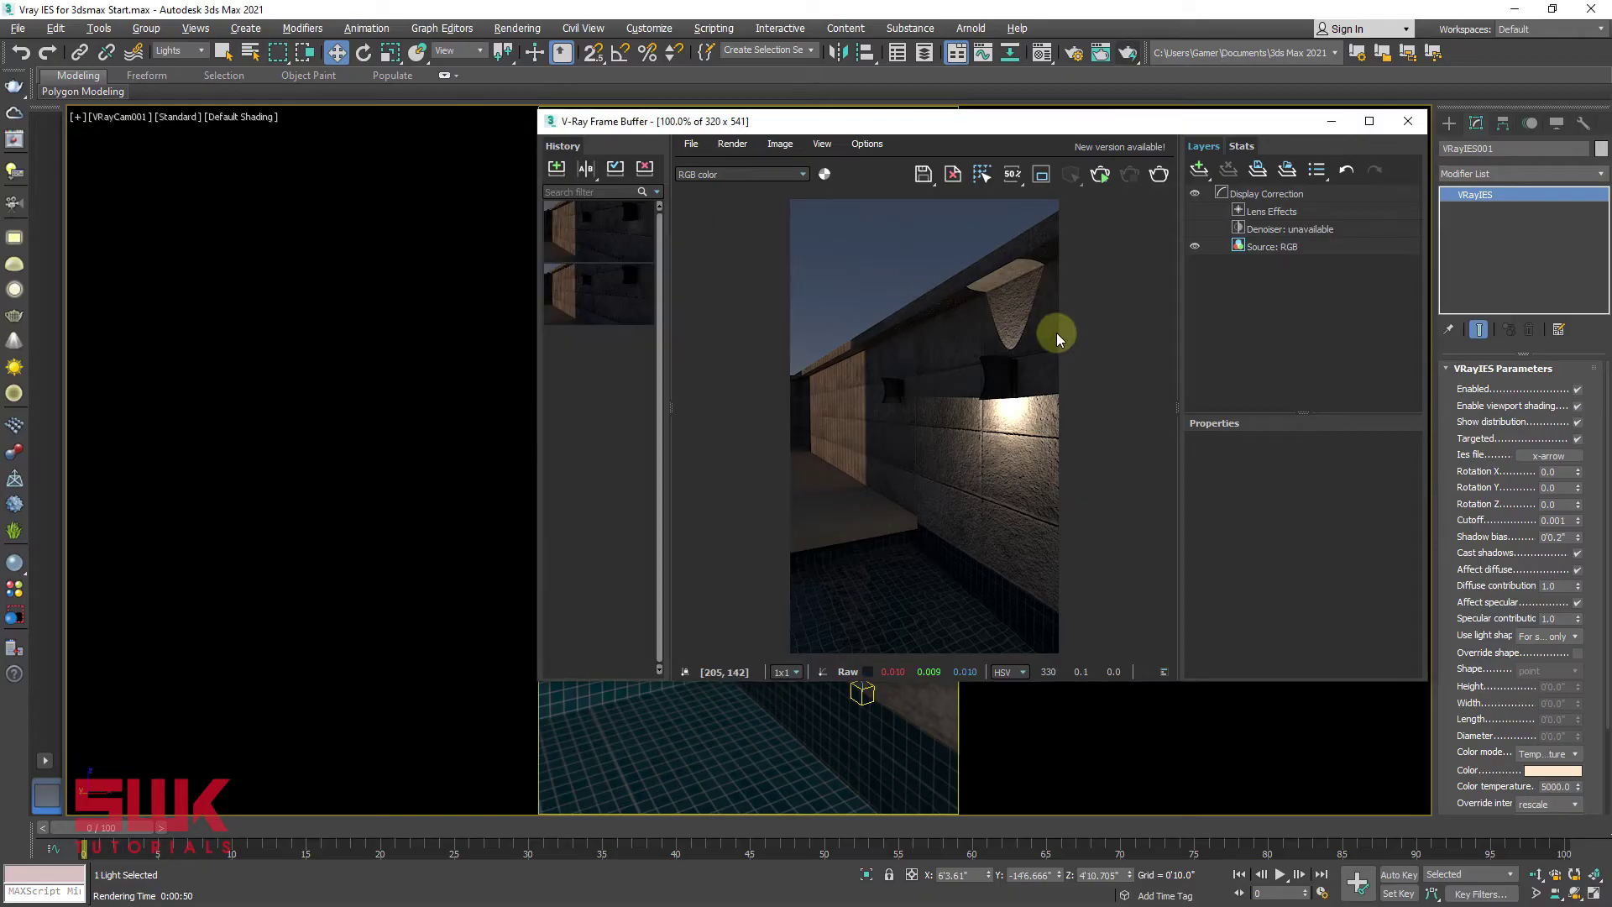
pyautogui.click(1156, 183)
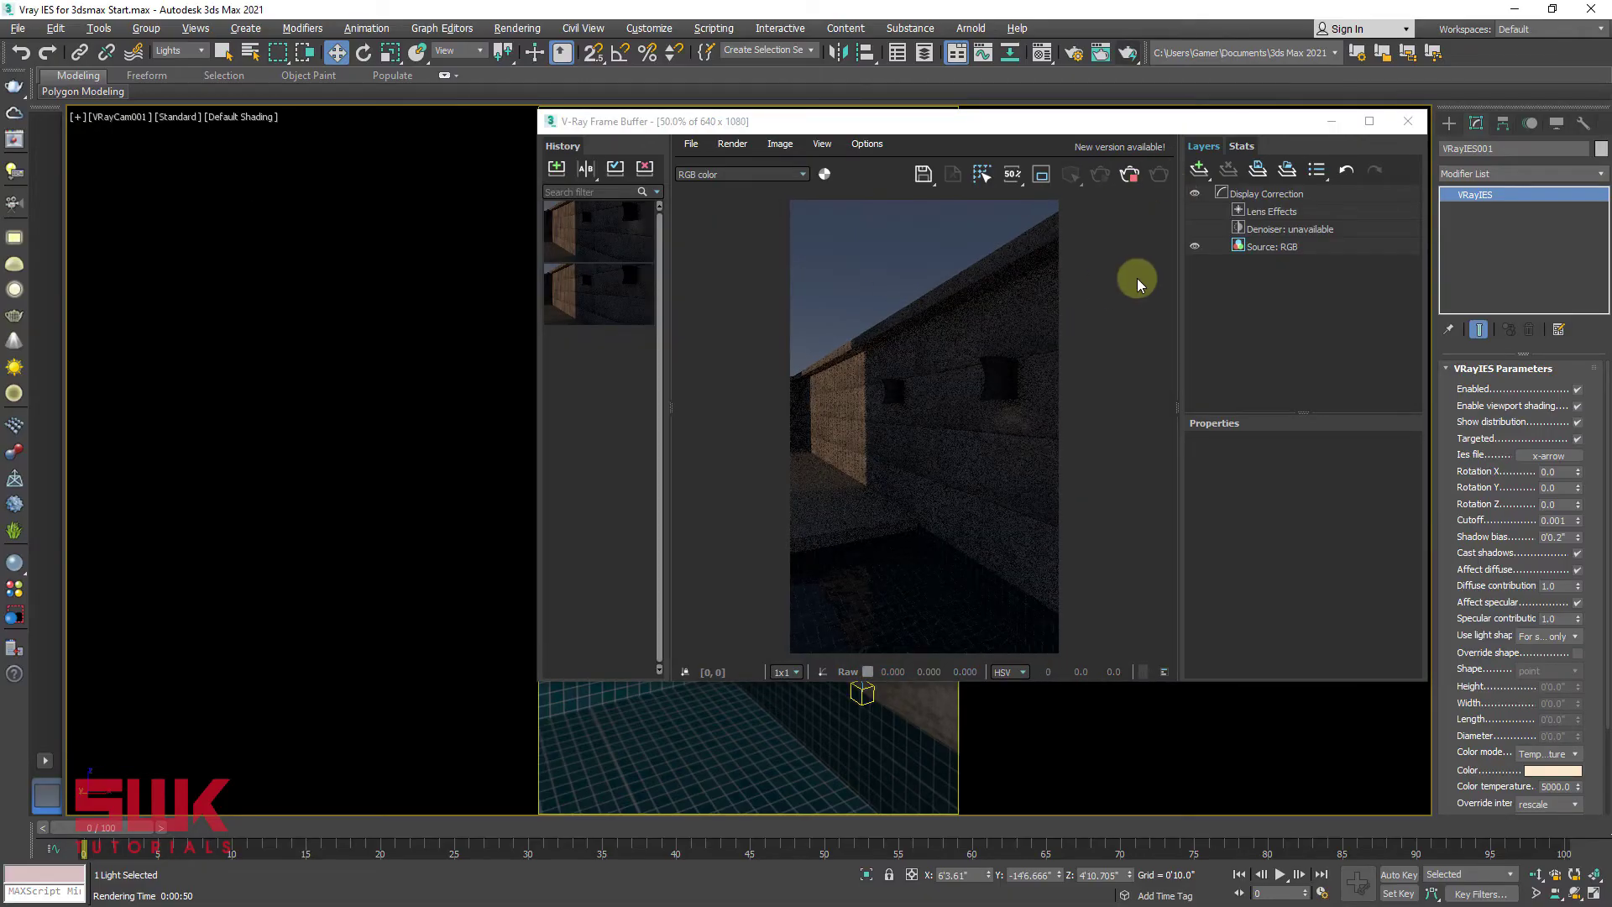
pyautogui.click(1101, 178)
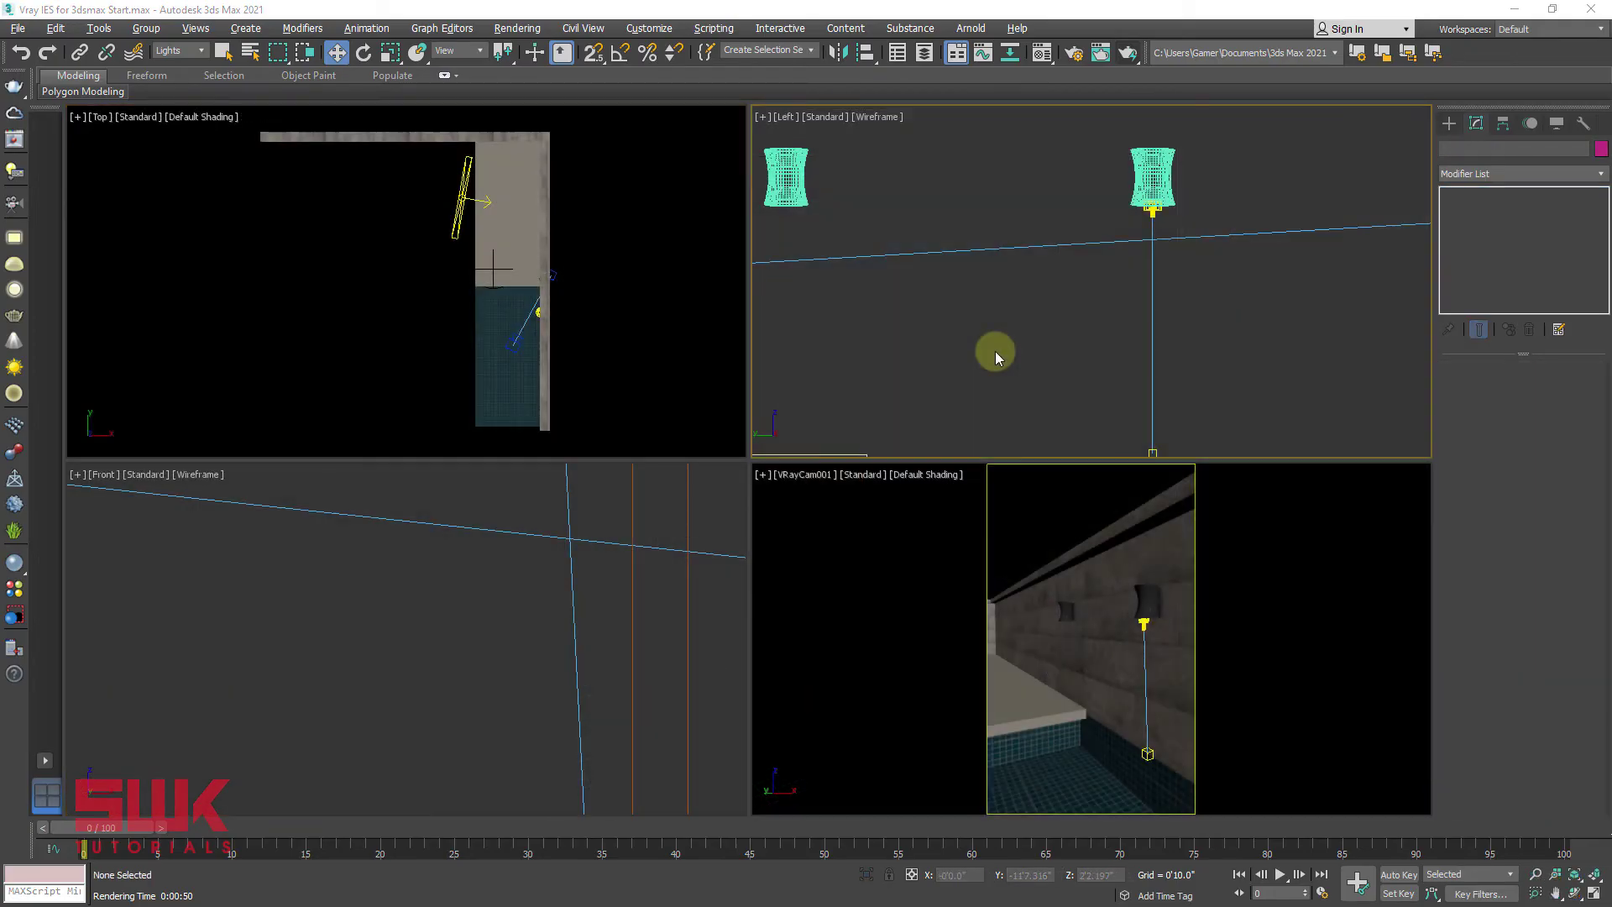
# Move the IES light along X in Front view to line it up under the lamp
pyautogui.click(491, 542)
pyautogui.scroll(-3, 487, 541)
pyautogui.scroll(-1, 514, 550)
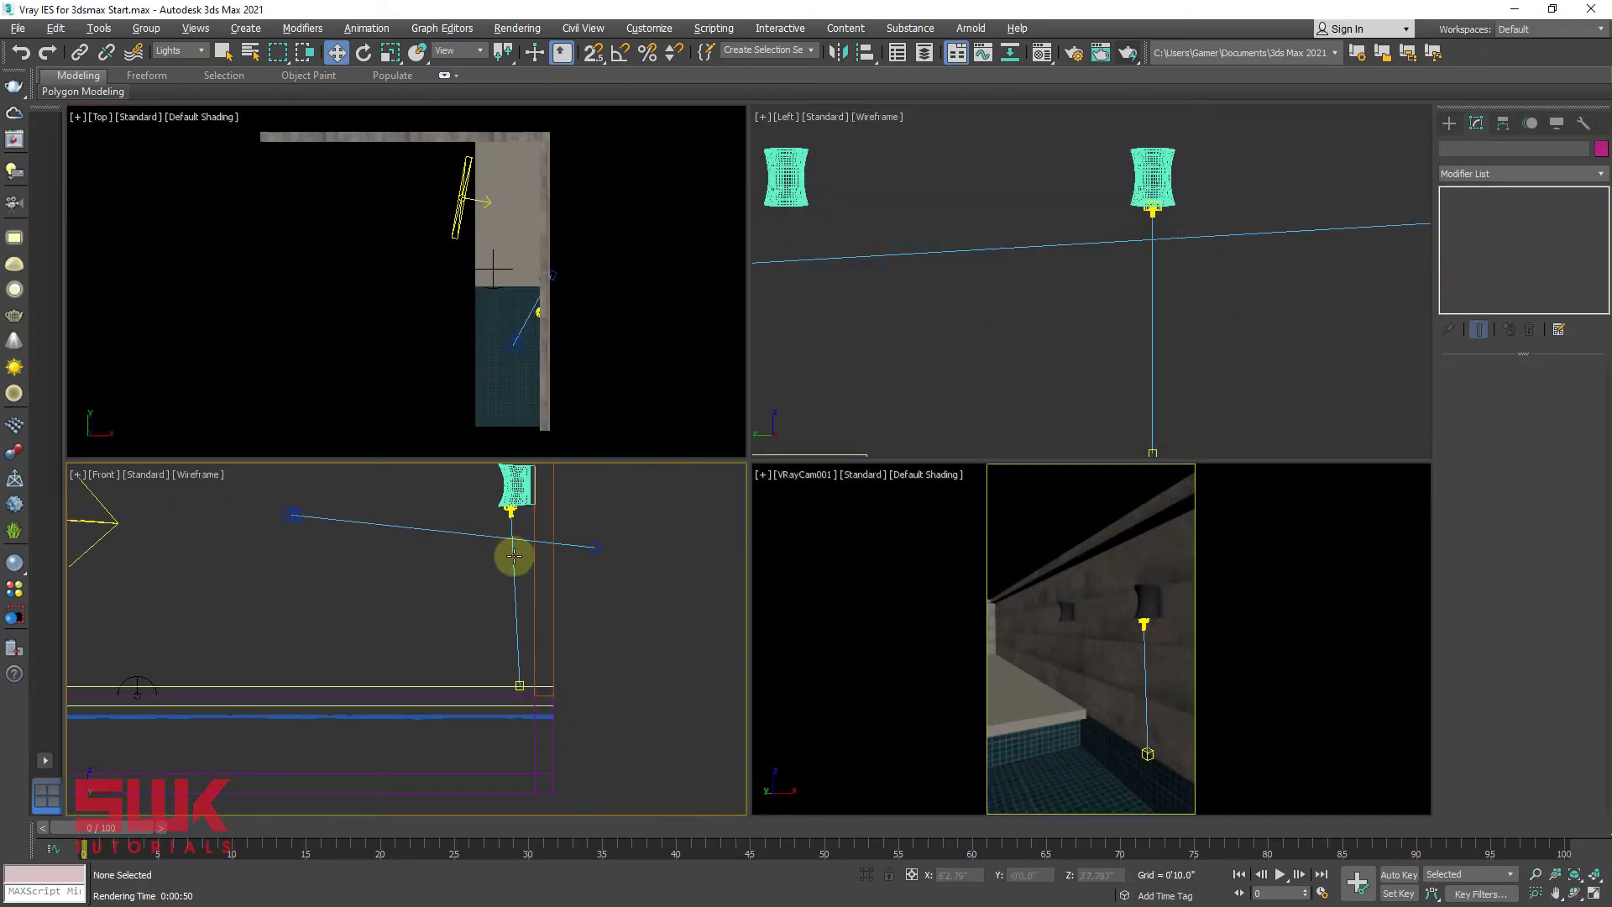
pyautogui.click(515, 551)
pyautogui.scroll(3, 510, 568)
pyautogui.scroll(-2, 510, 568)
pyautogui.moveTo(576, 630)
pyautogui.mouseDown()
pyautogui.moveTo(486, 634)
pyautogui.moveTo(593, 637)
pyautogui.moveTo(509, 636)
pyautogui.moveTo(524, 634)
pyautogui.mouseUp()
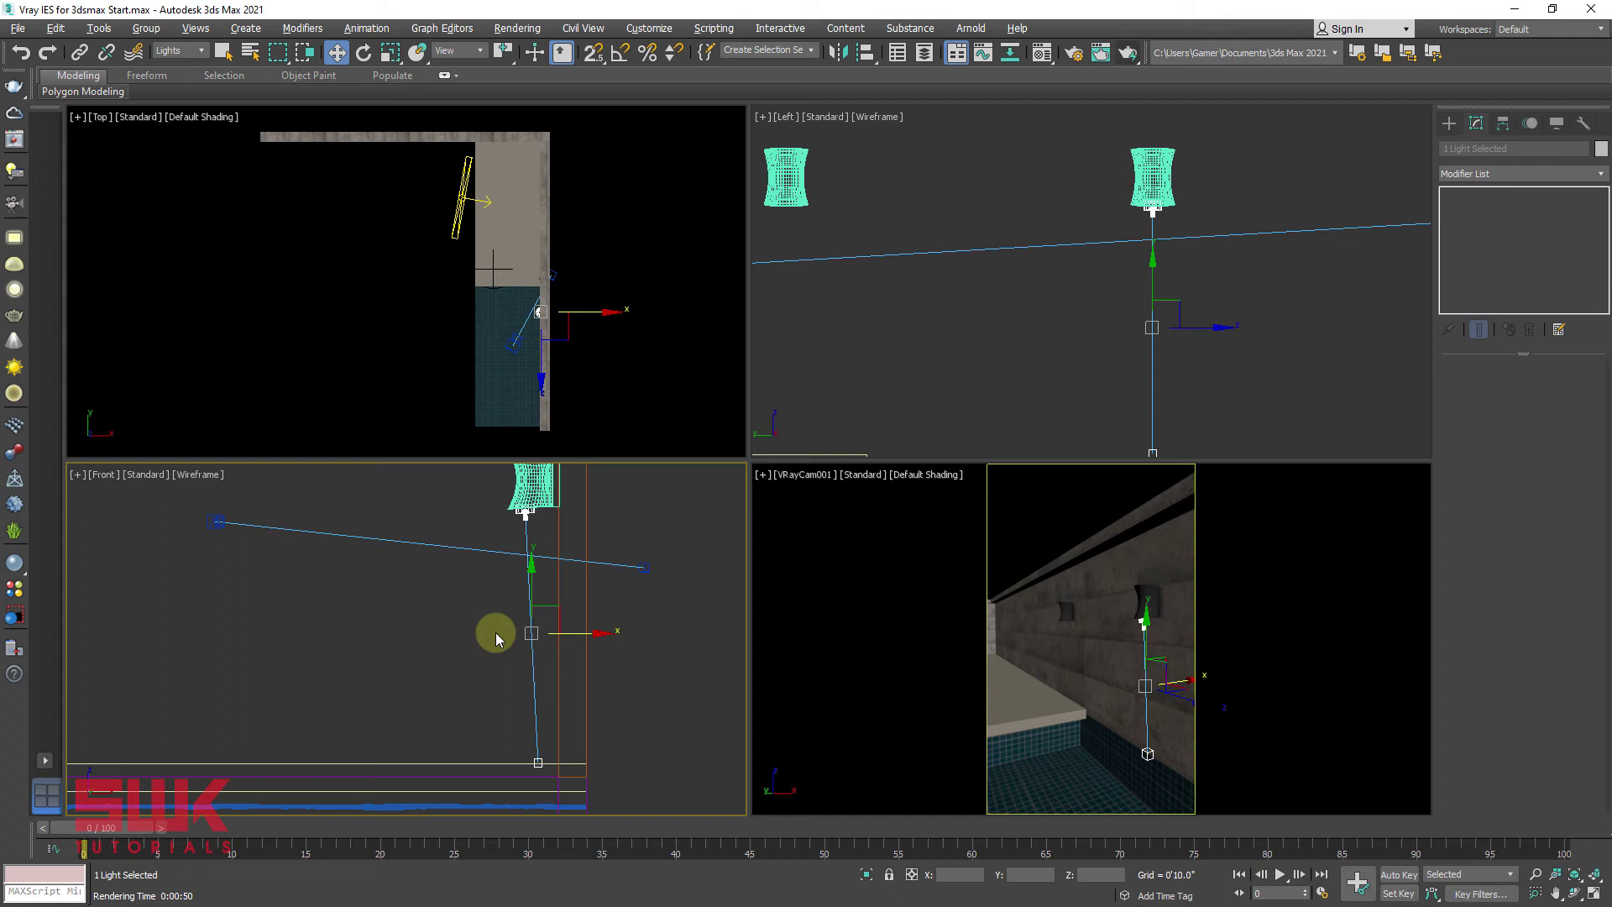
pyautogui.click(496, 632)
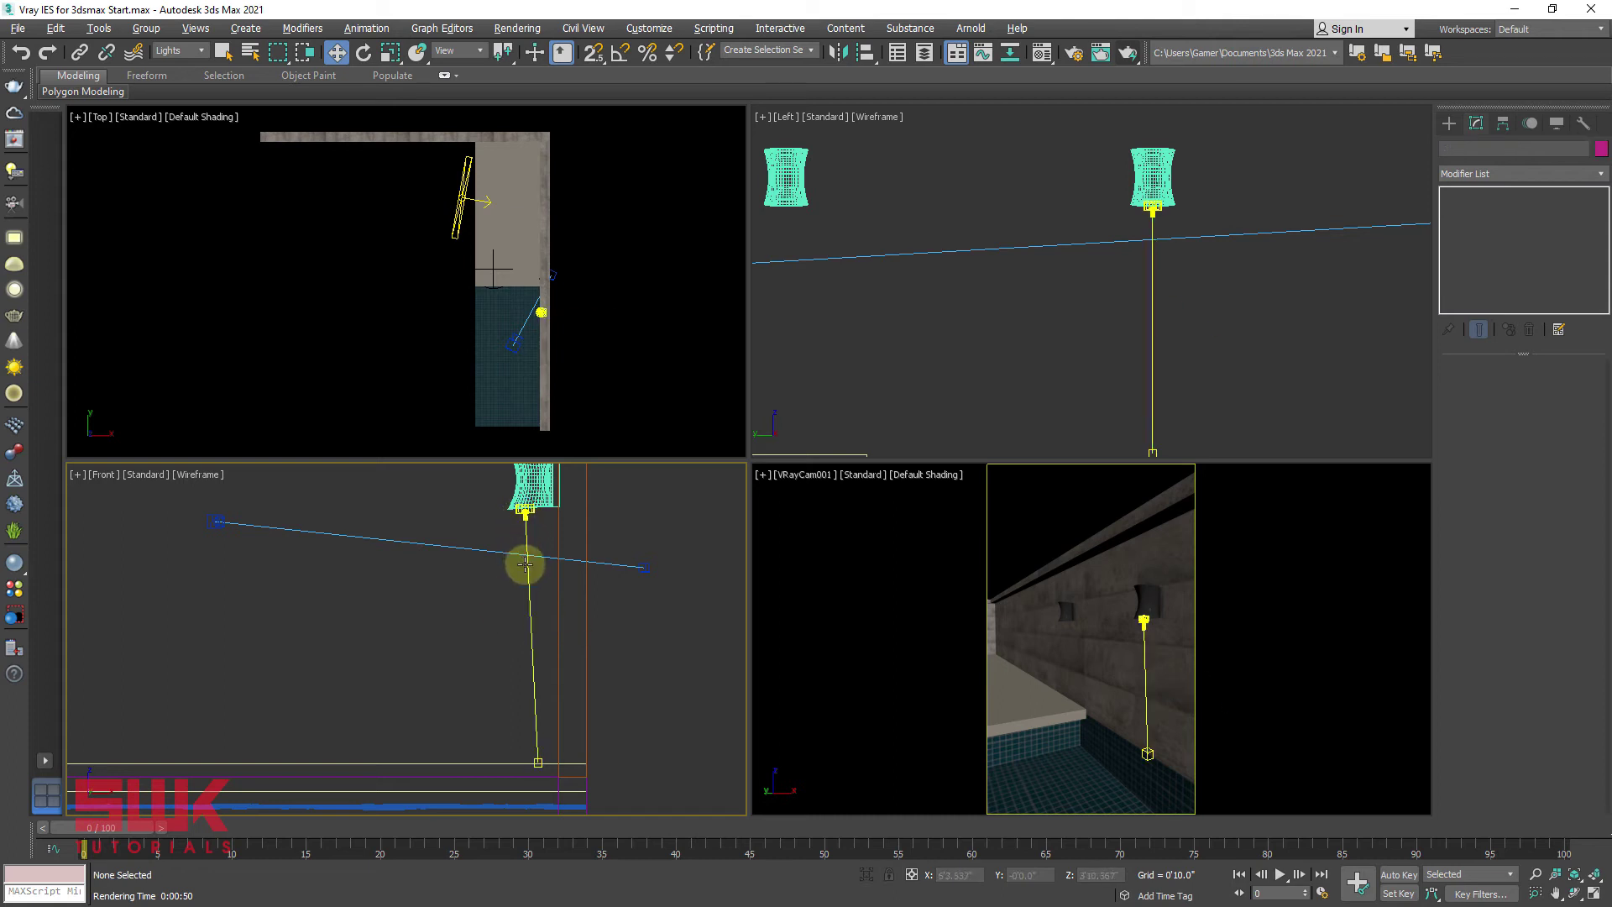
pyautogui.click(527, 567)
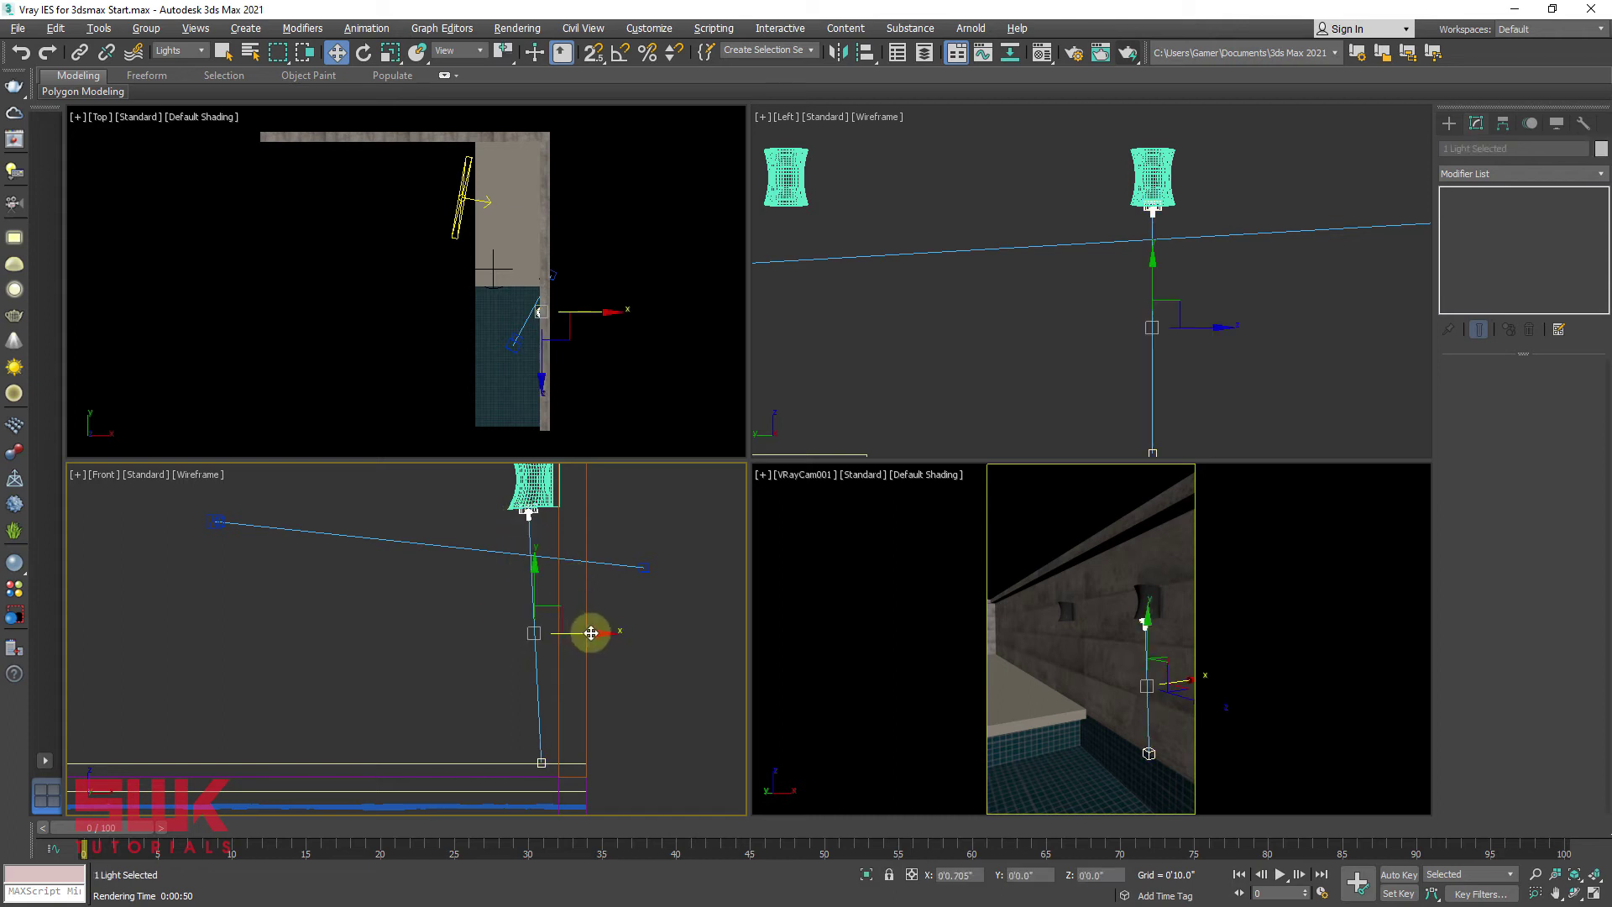
pyautogui.moveTo(587, 632); pyautogui.dragTo(593, 632)
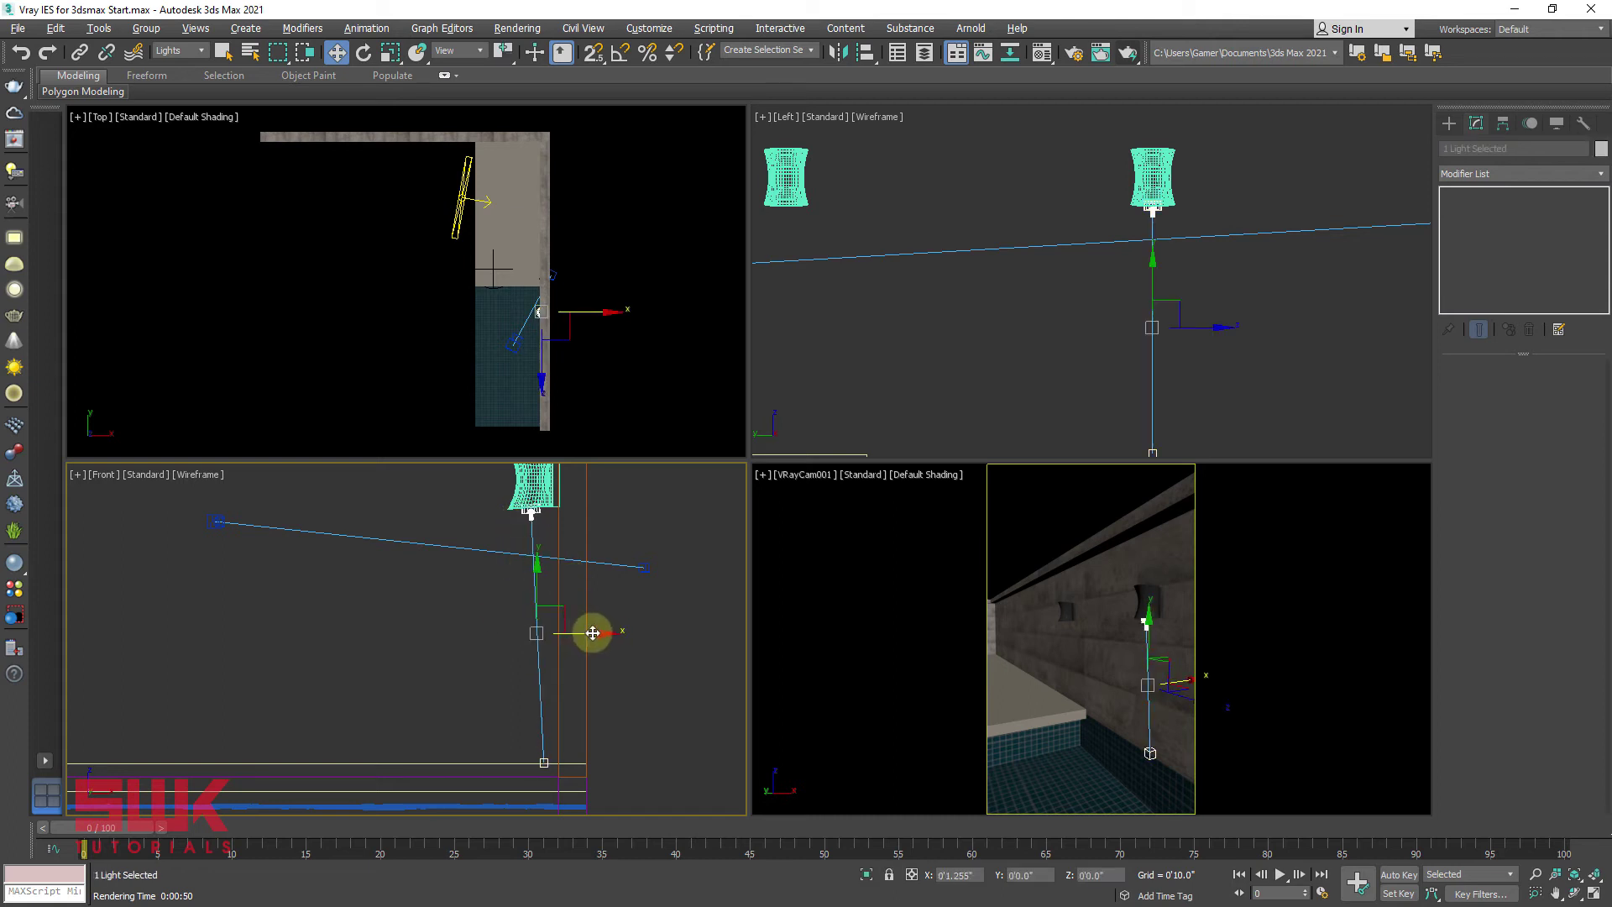
# Reselect the IES light in selection mode and begin editing its intensity value
pyautogui.click(633, 604)
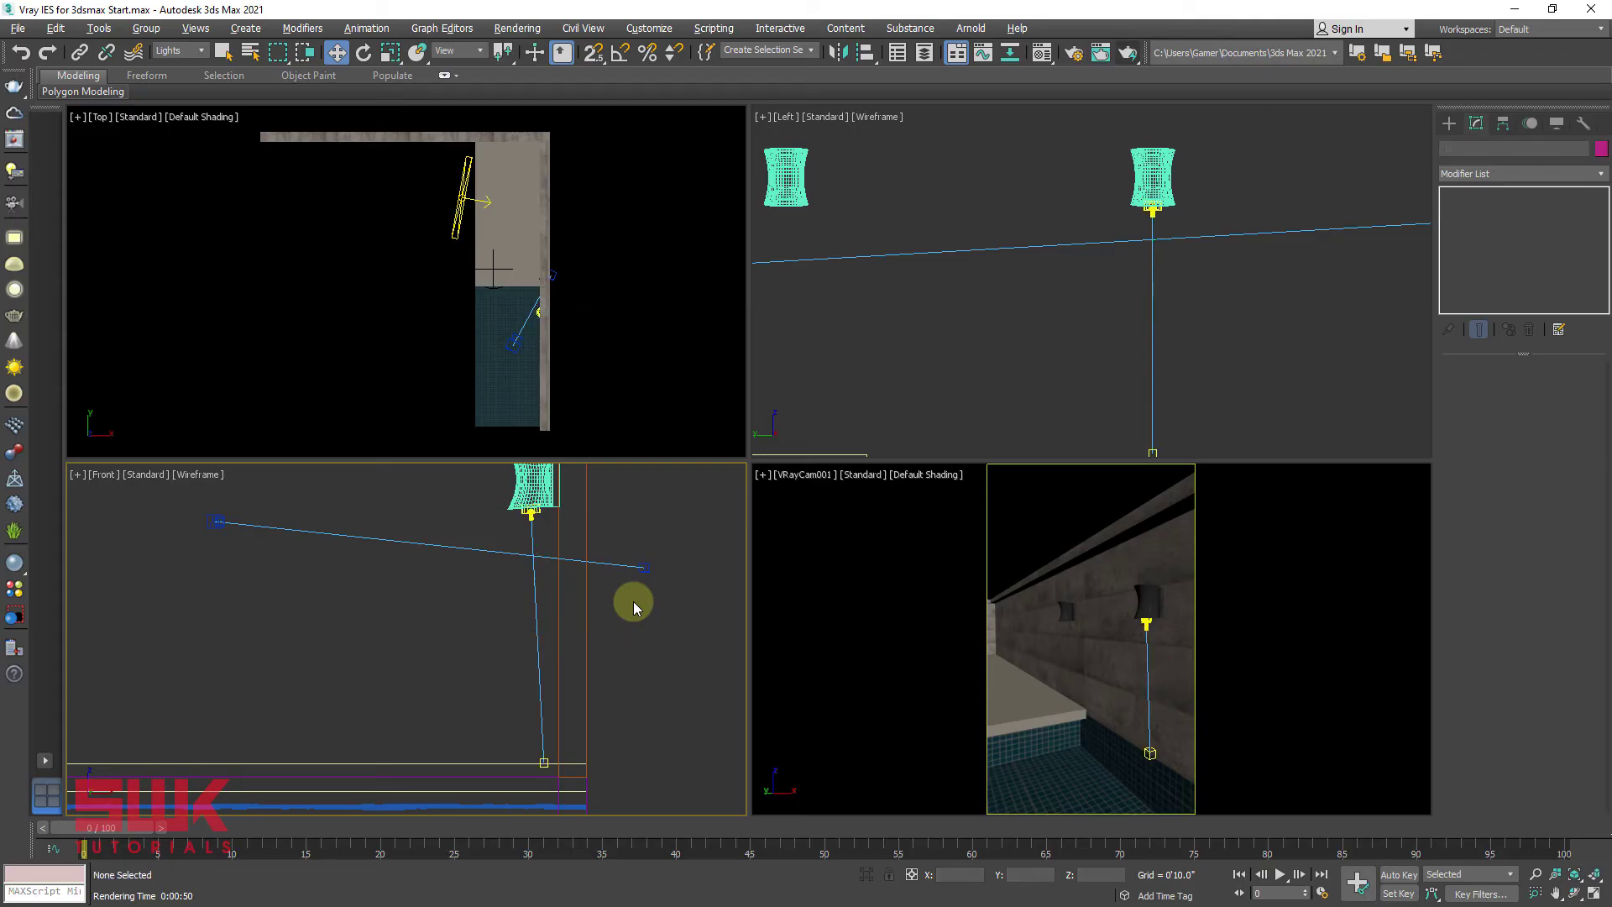
pyautogui.click(533, 510)
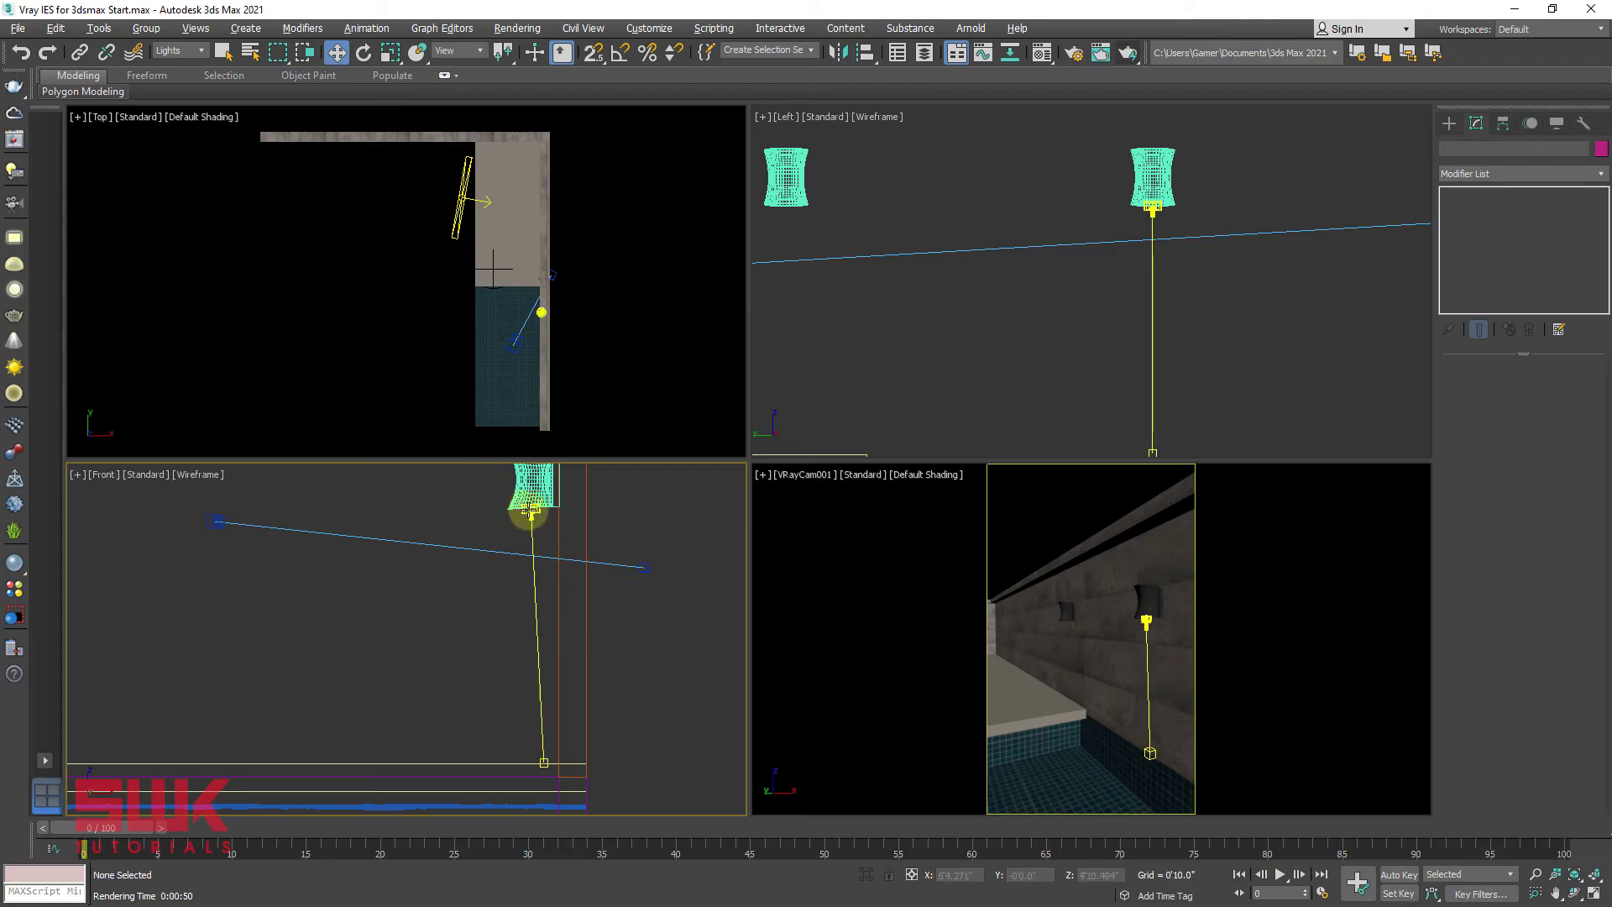
pyautogui.press('q')
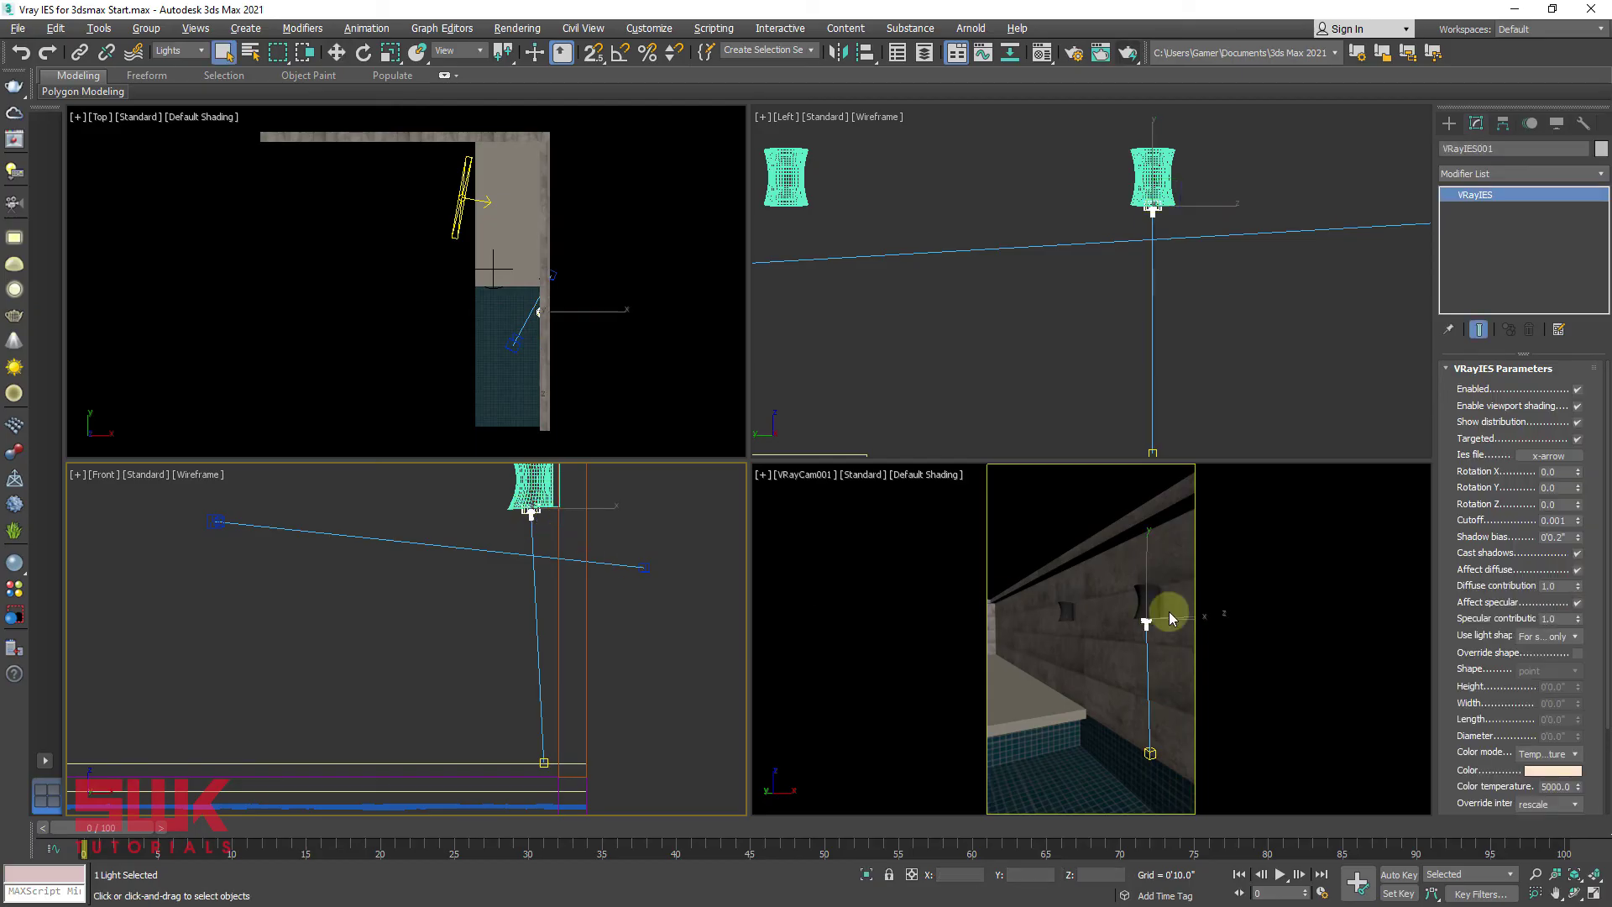
pyautogui.scroll(-3, 1475, 677)
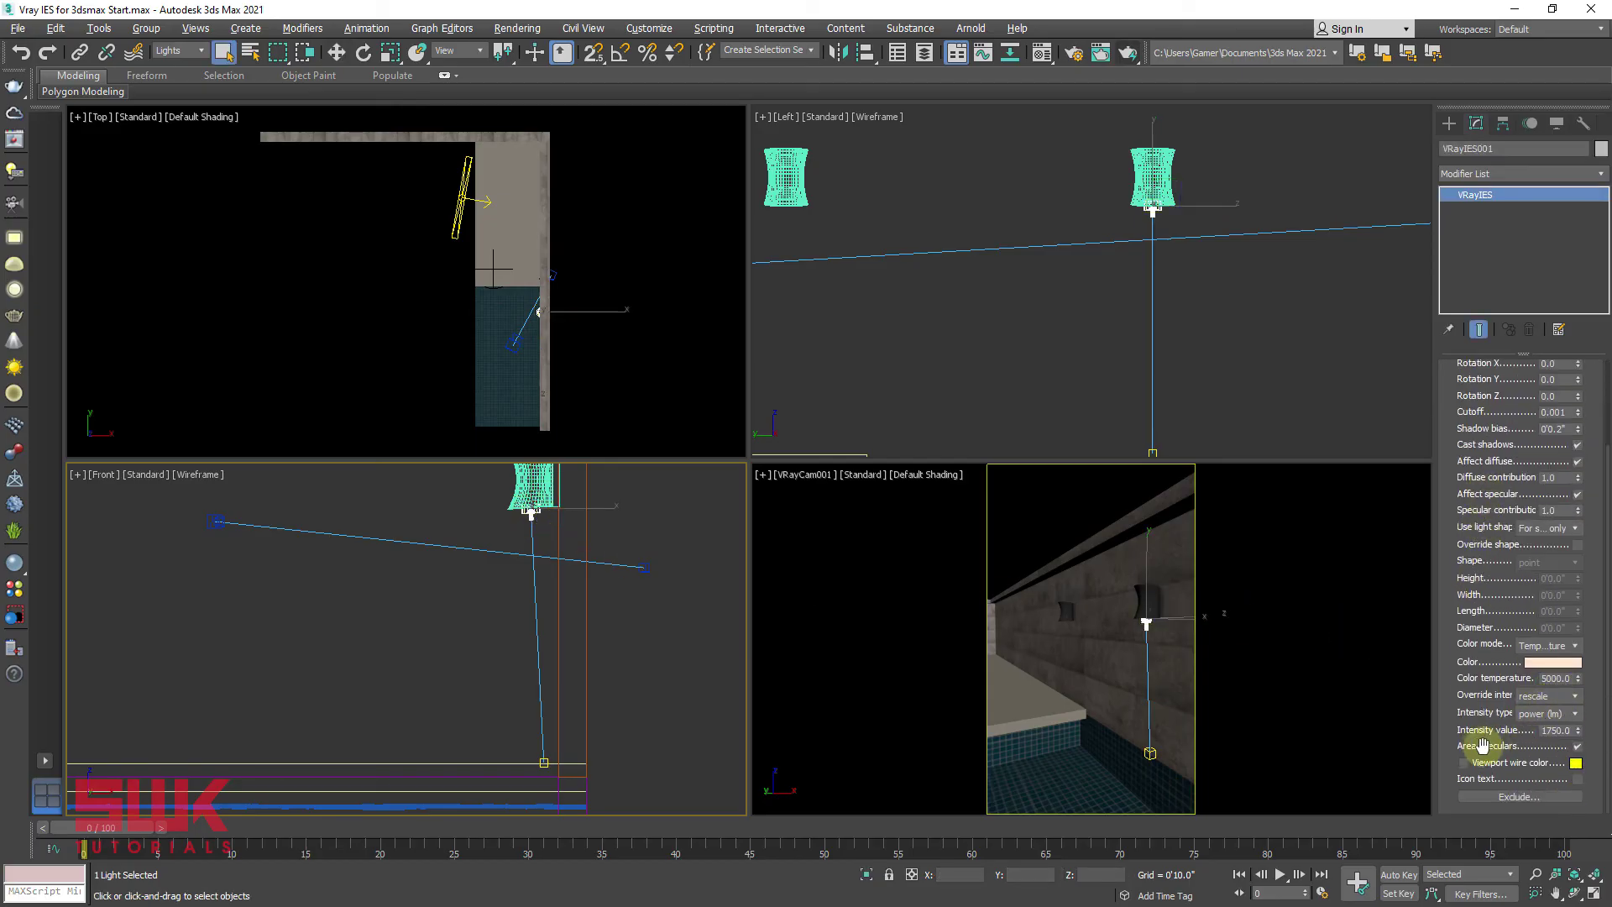
pyautogui.doubleClick(1558, 729)
# Render the camera view and set the IES light's intensity to 250000 lm
pyautogui.click(1153, 575)
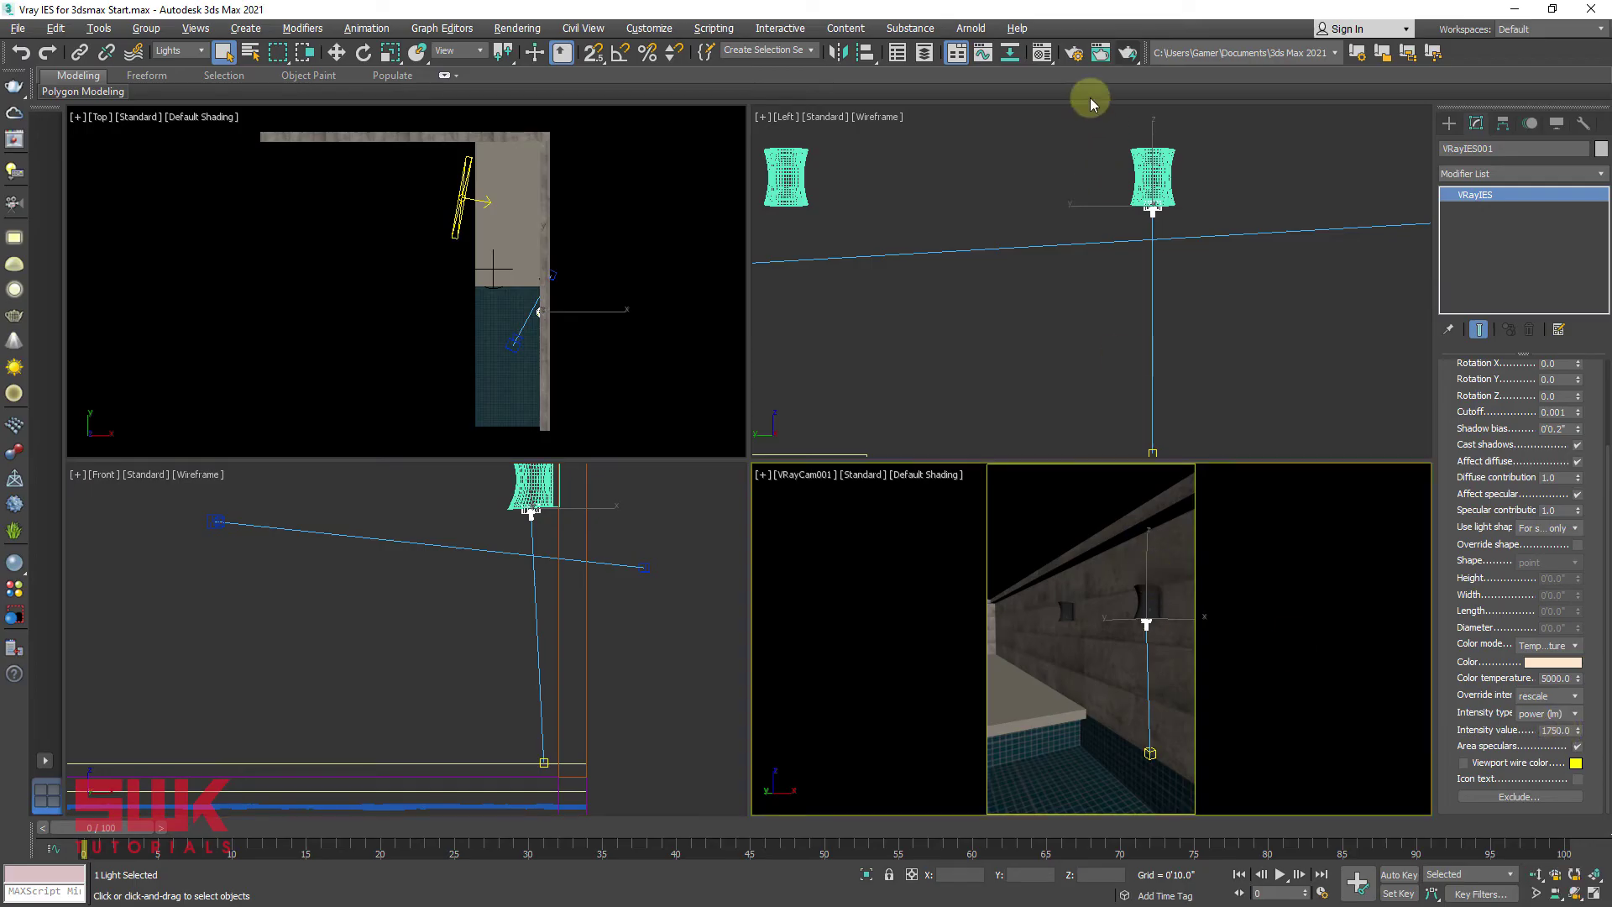
pyautogui.click(1120, 59)
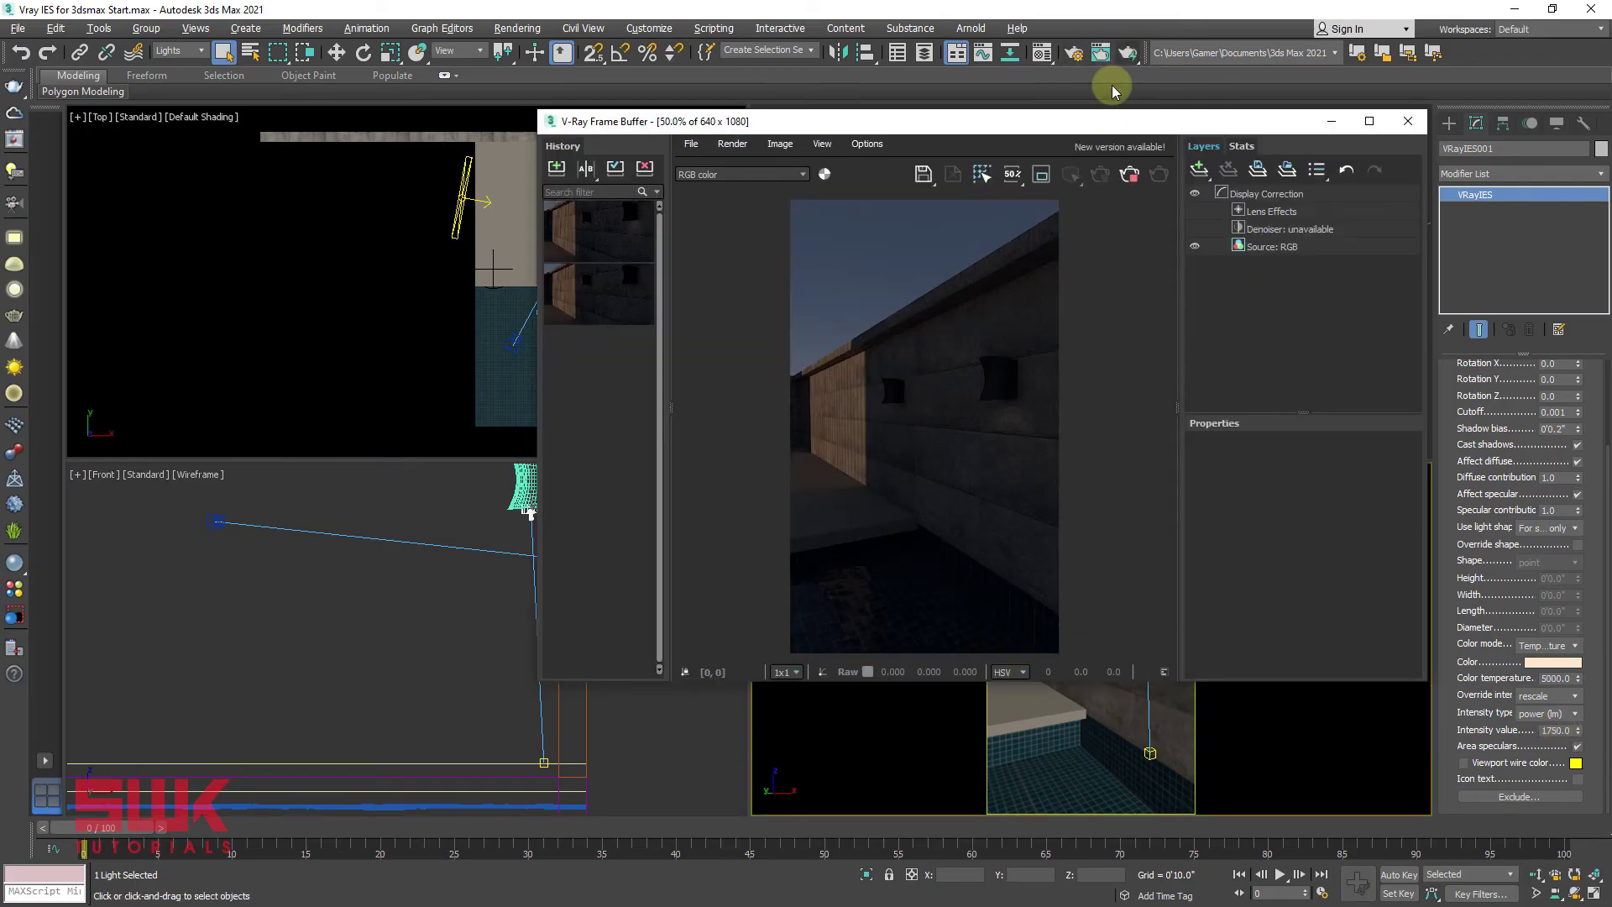
pyautogui.doubleClick(1559, 729)
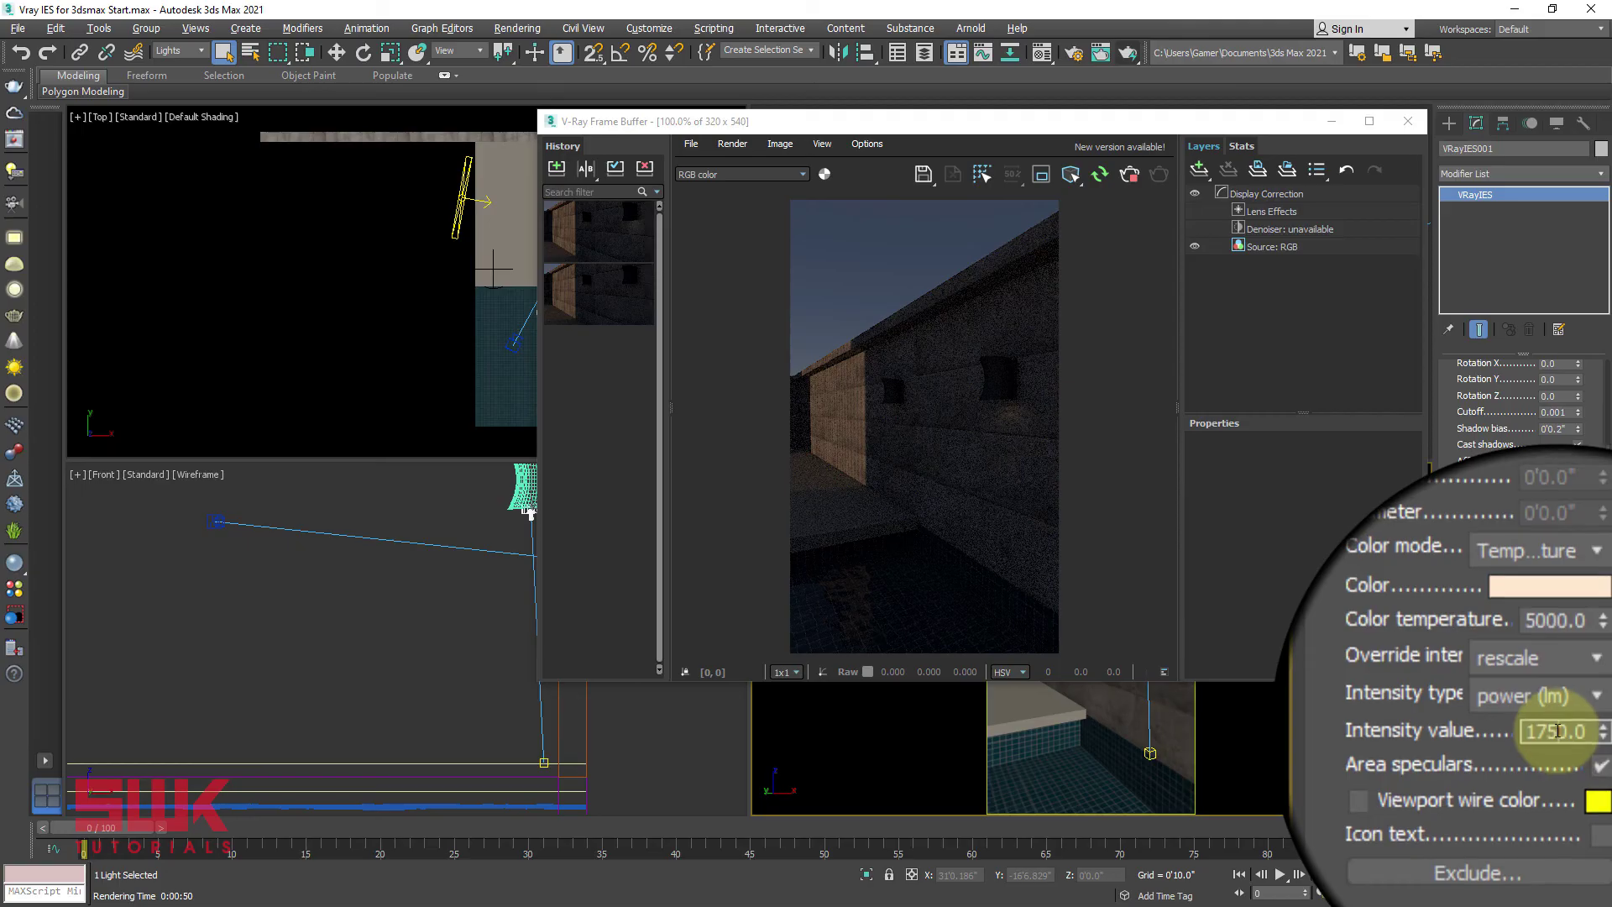
pyautogui.write('2500')
pyautogui.press('Return')
pyautogui.write('250000')
pyautogui.press('Return')
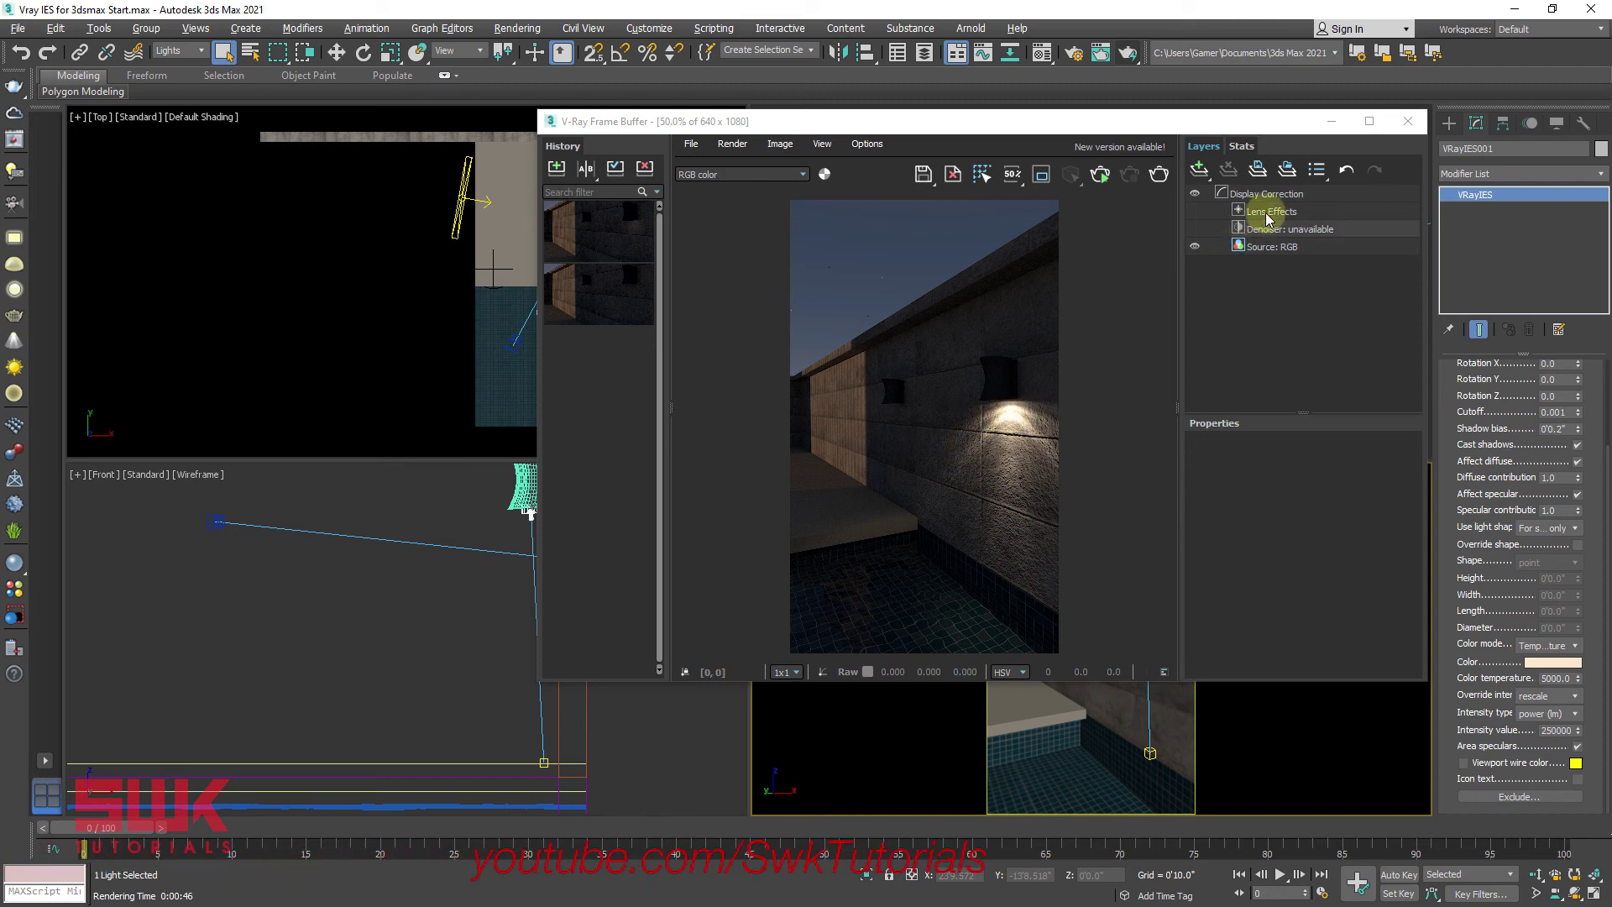
# Close the render window and select the lamp's IES light from the Front view
pyautogui.click(1407, 123)
pyautogui.click(522, 640)
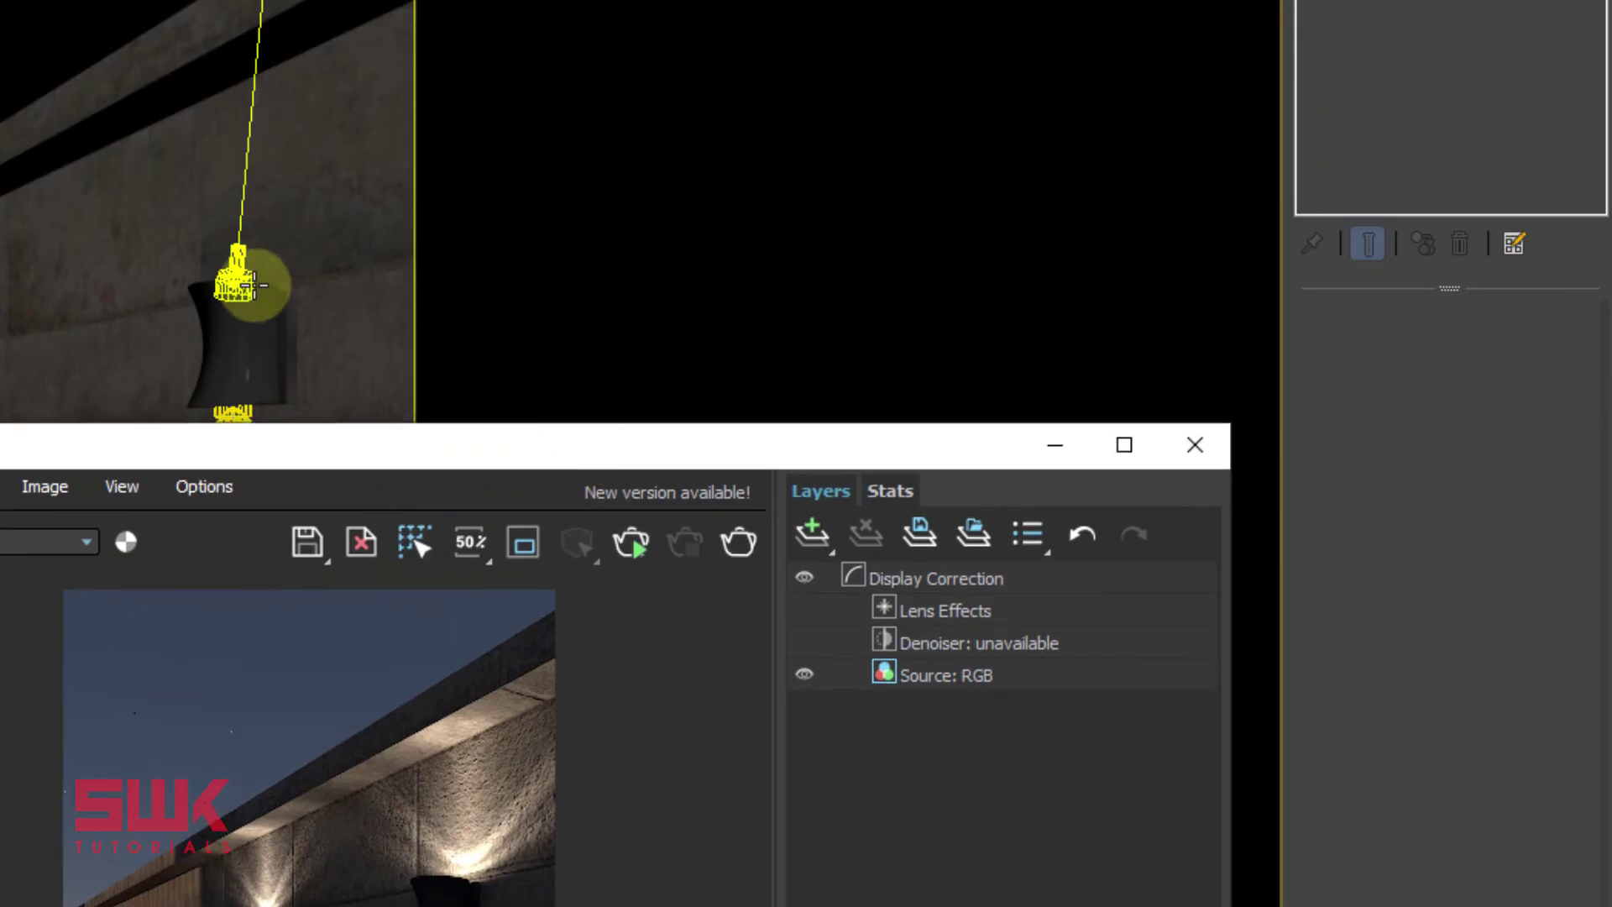
pyautogui.click(234, 267)
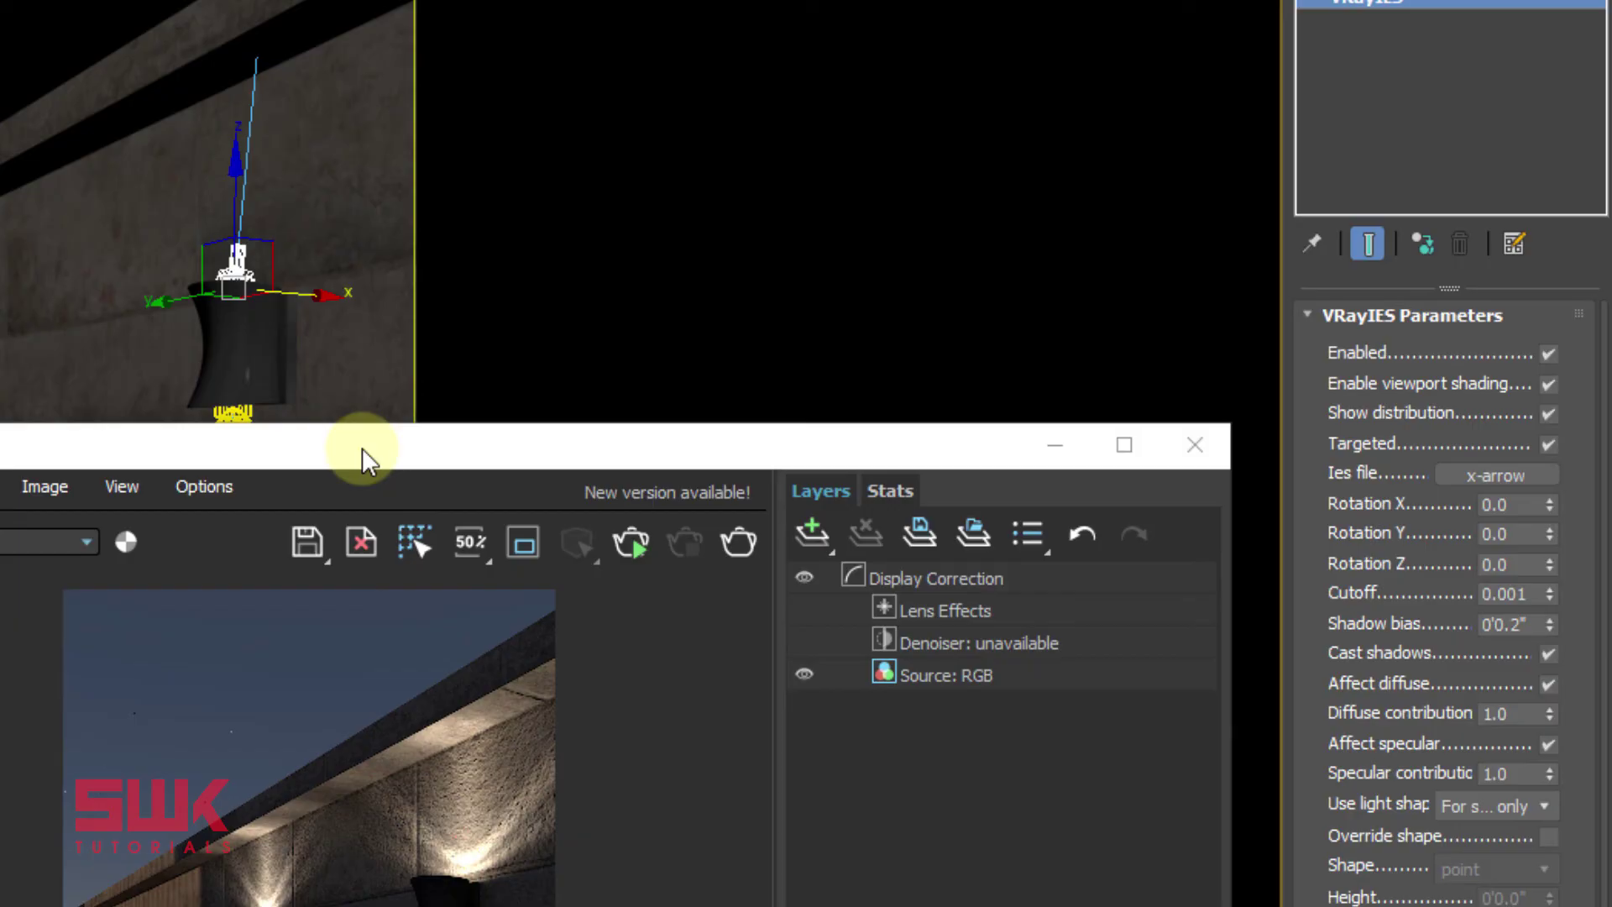
pyautogui.moveTo(362, 447); pyautogui.dragTo(360, 30)
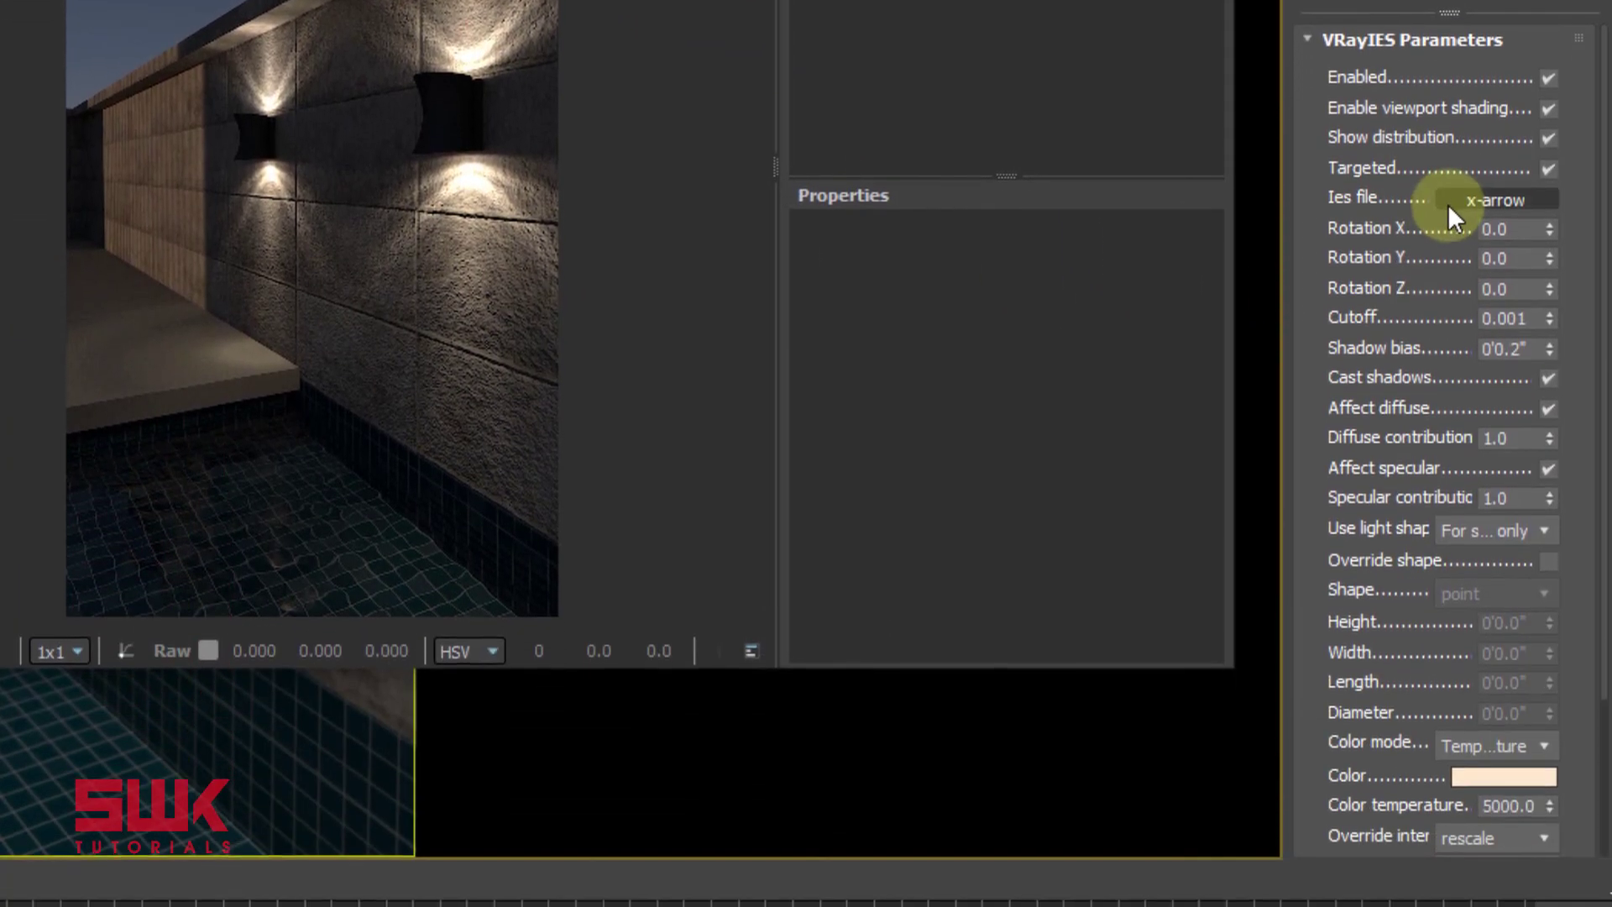
pyautogui.moveTo(1422, 388); pyautogui.dragTo(1360, 79)
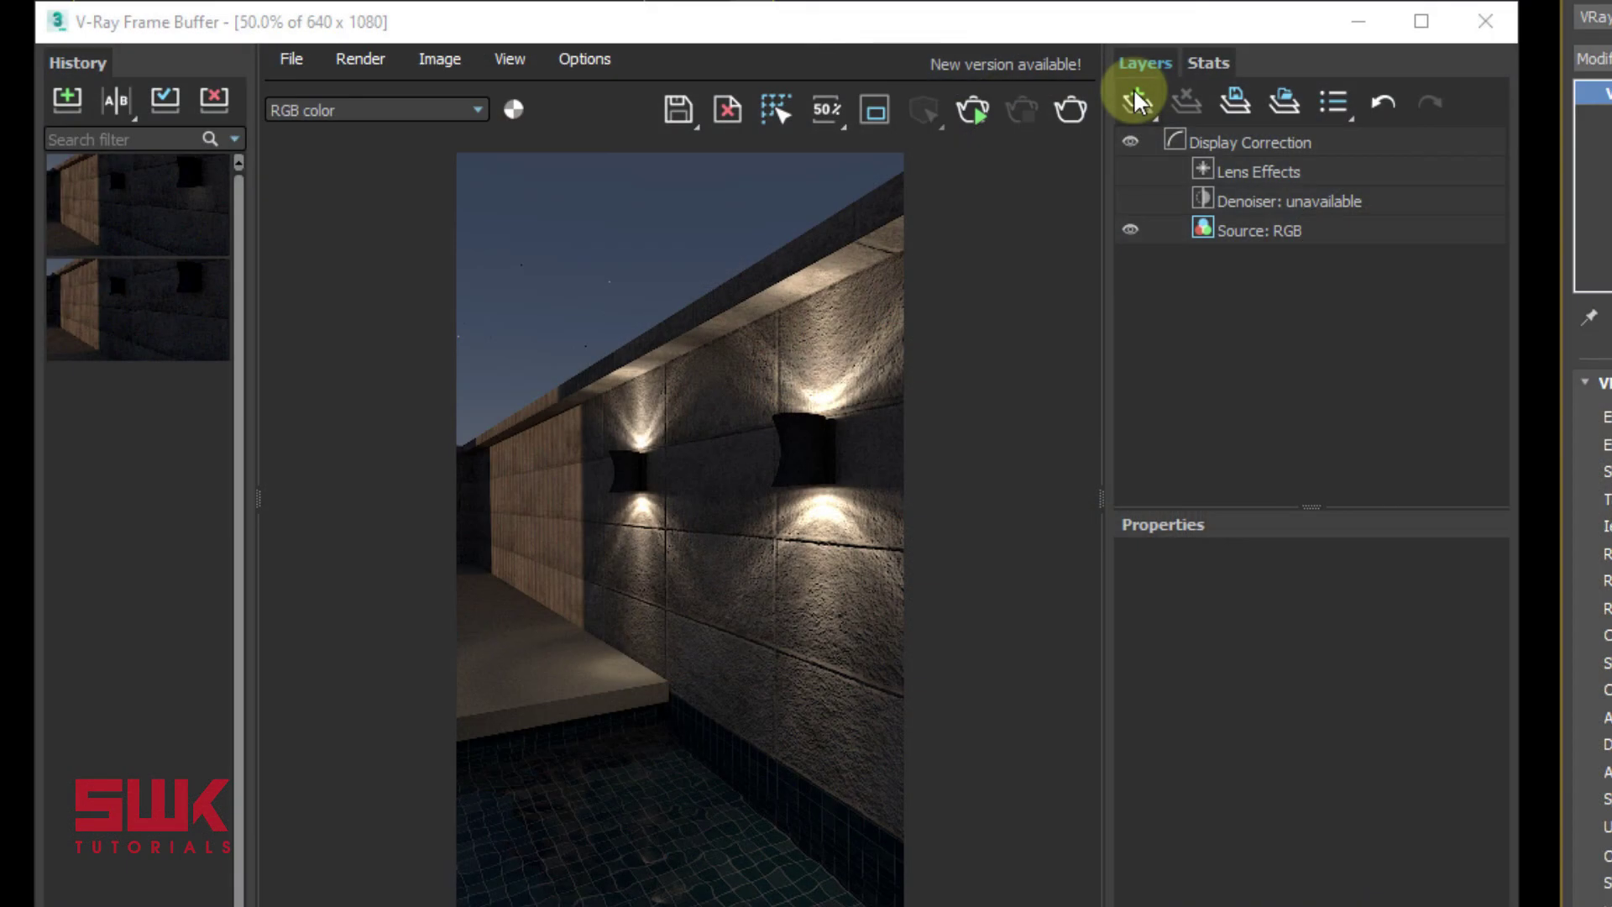
# Create an Exposure layer in the V-Ray Frame Buffer and edit its contrast to 0.15
pyautogui.click(1138, 101)
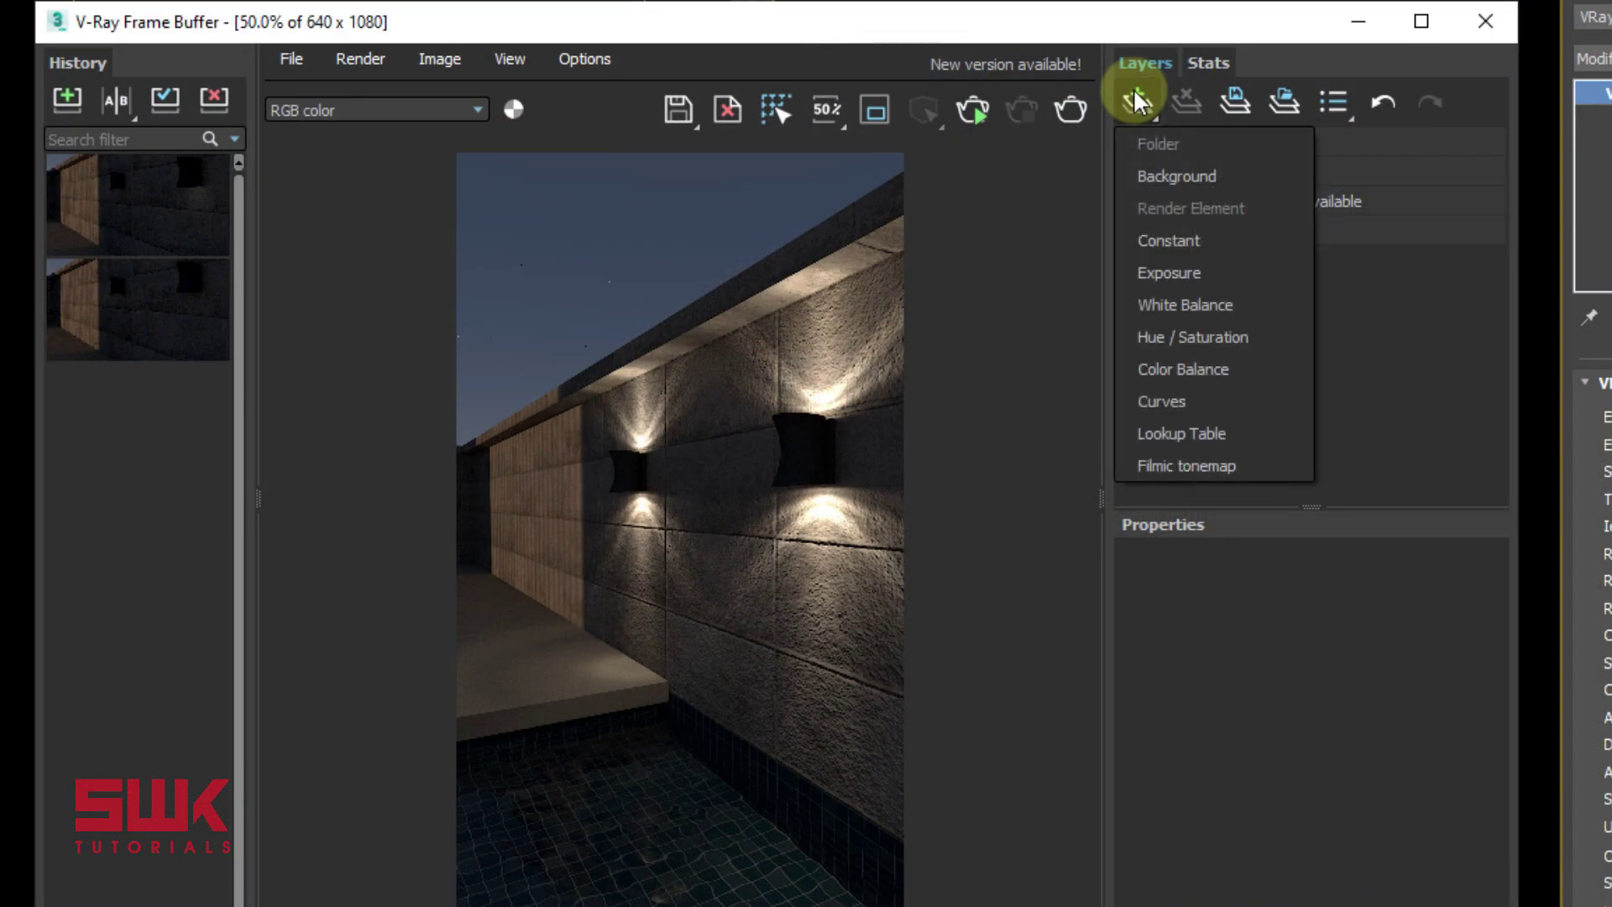
pyautogui.click(1206, 273)
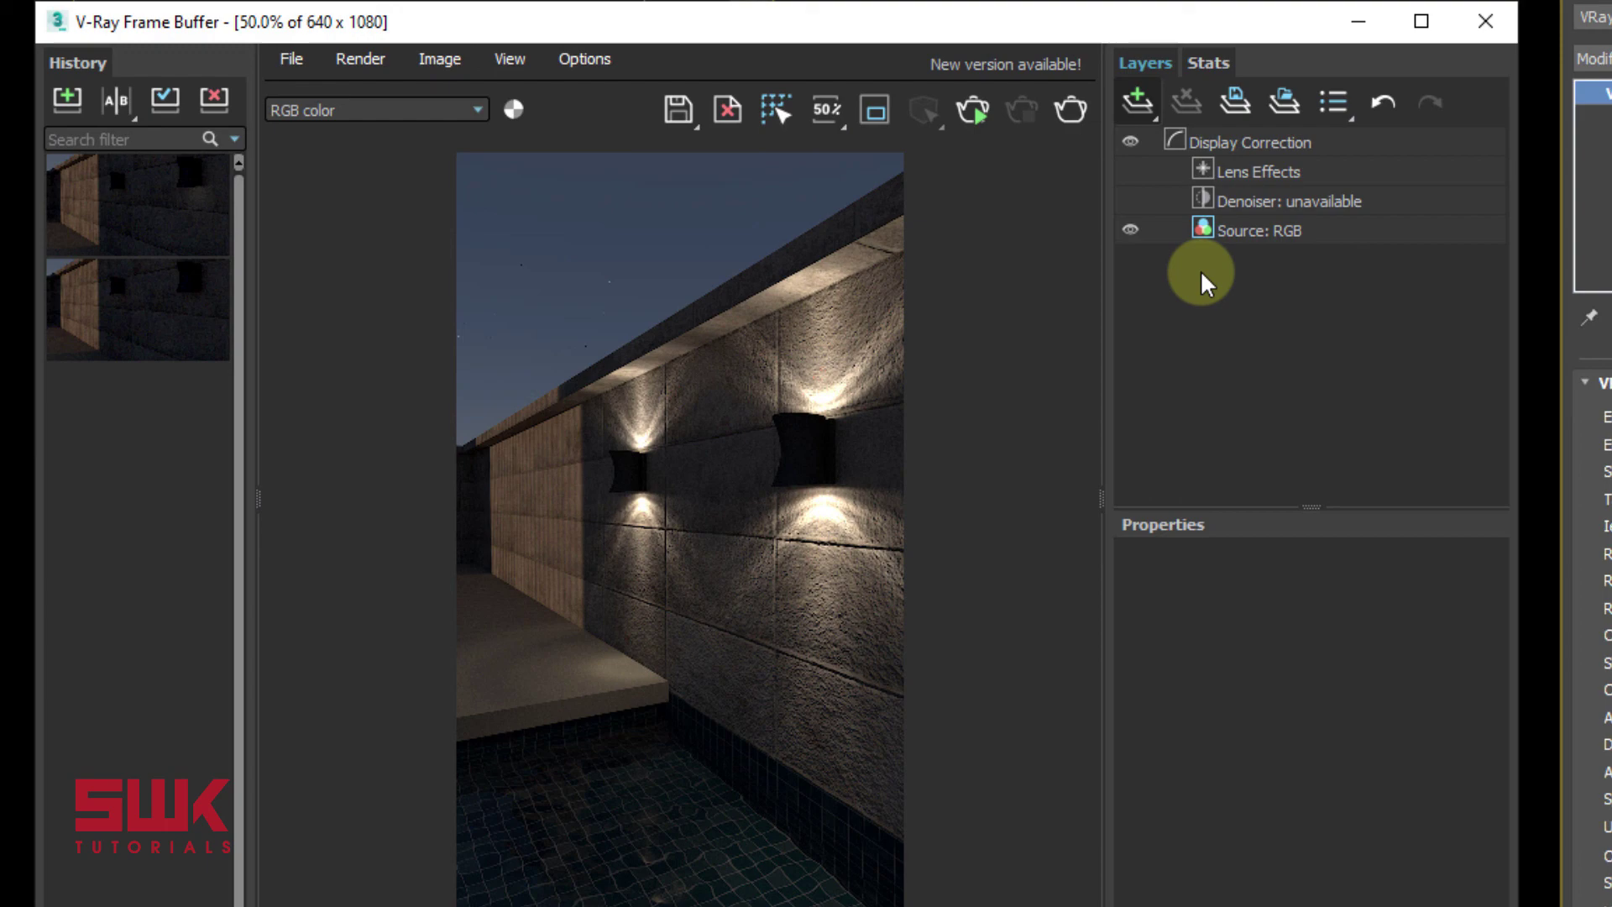
pyautogui.click(1461, 801)
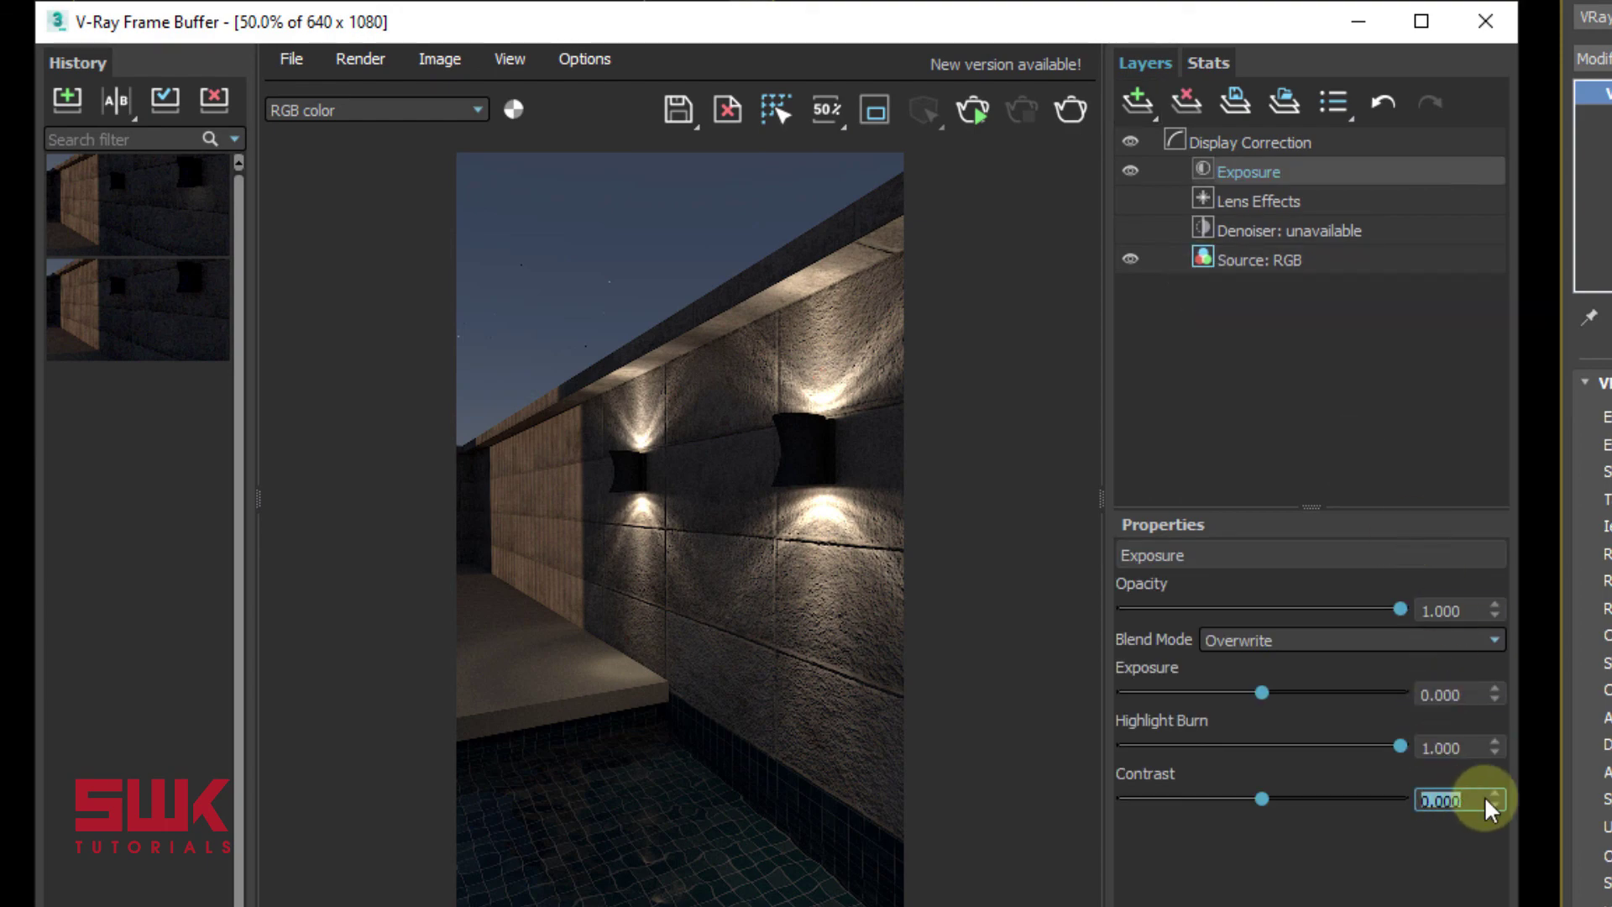
pyautogui.write('.15')
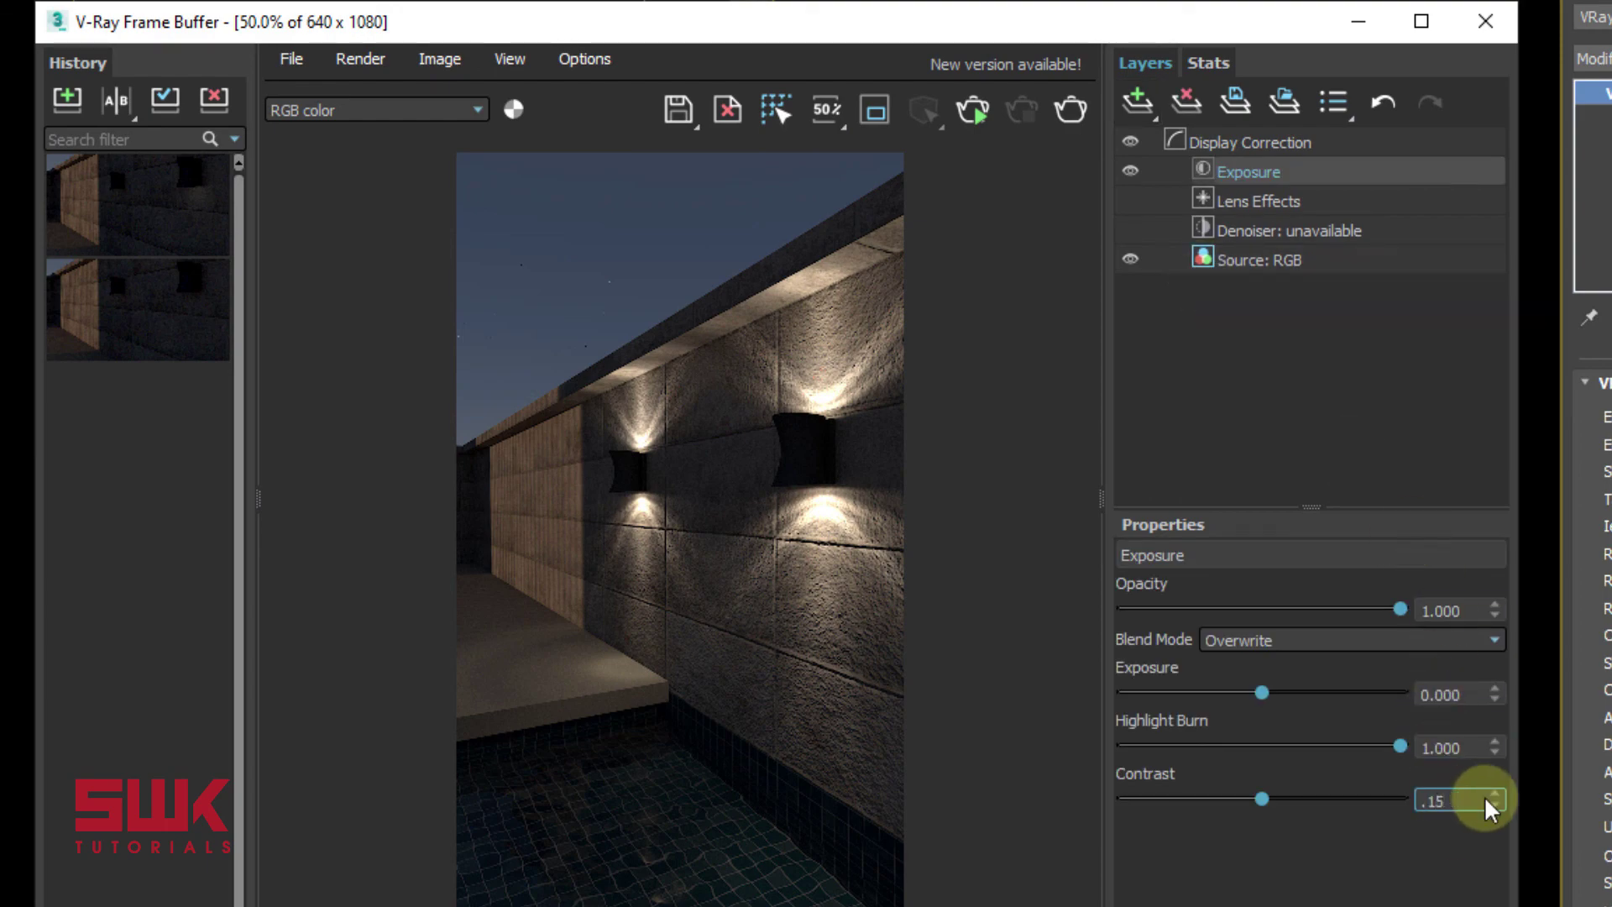